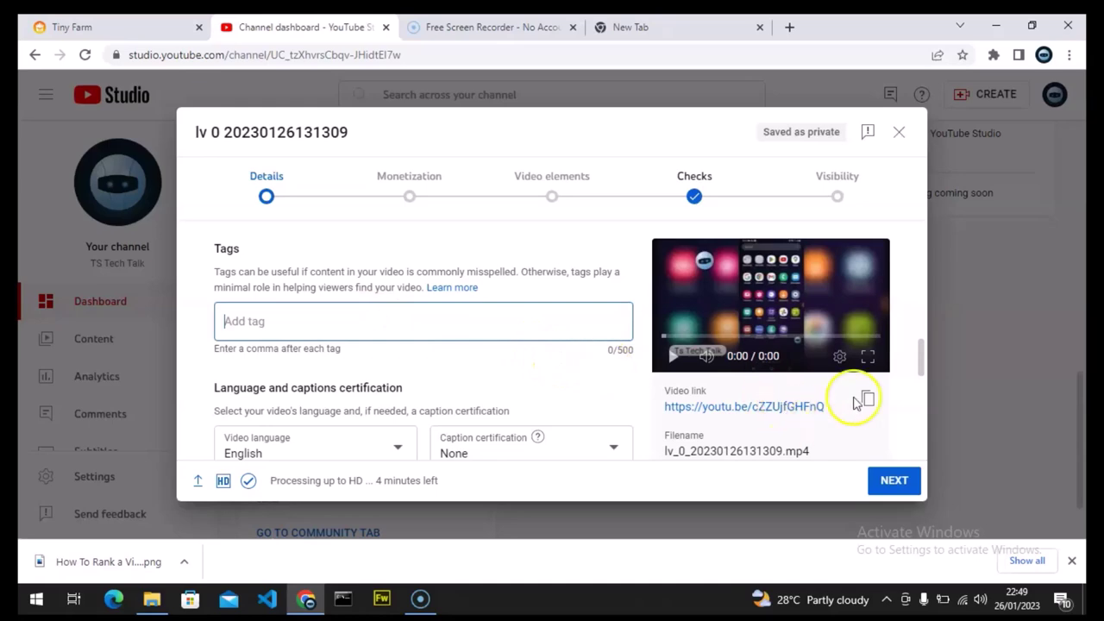
- Review the video's title, description and tags in the upload details
left_click(920, 354)
left_click_drag(920, 353, 918, 226)
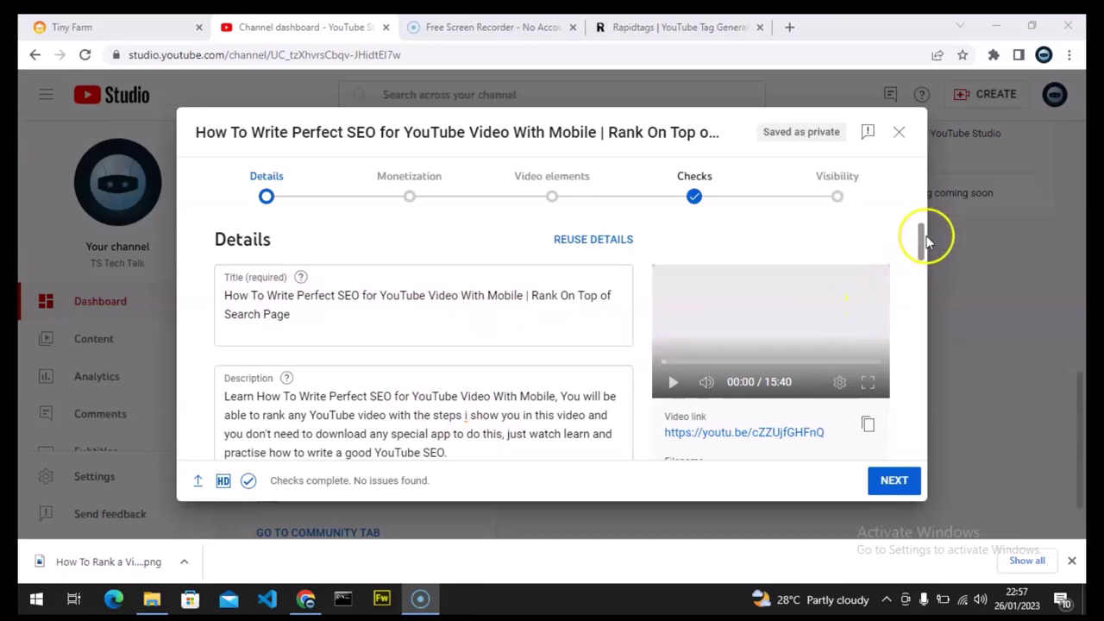
left_click_drag(923, 241, 927, 345)
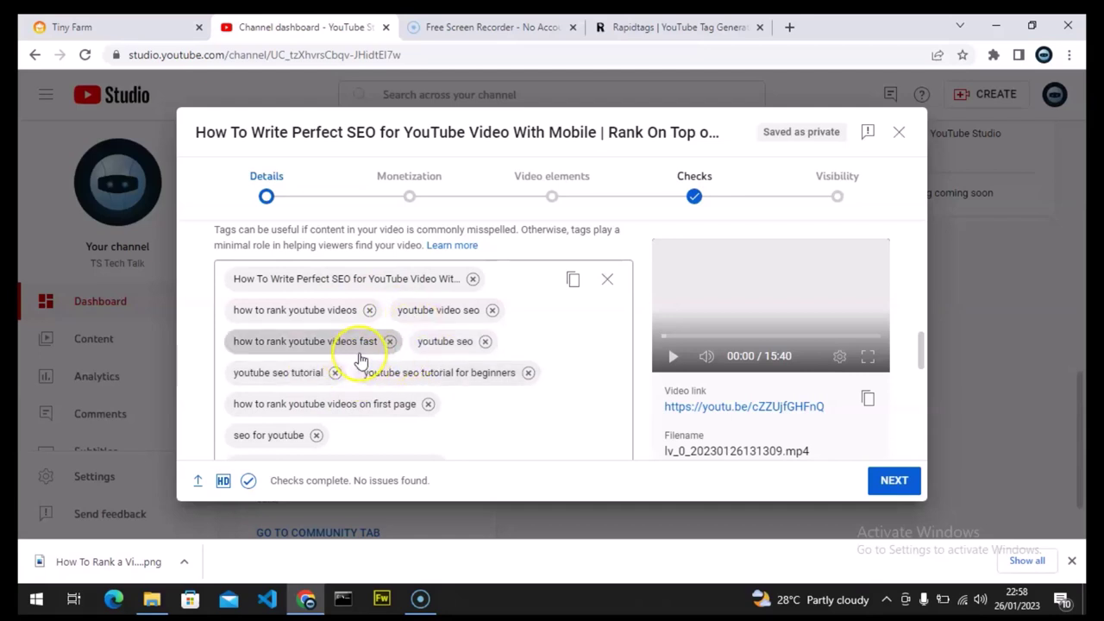
- Copy the web address of the Rapidtags generator page and dismiss the browser's downloads bar
left_click(643, 26)
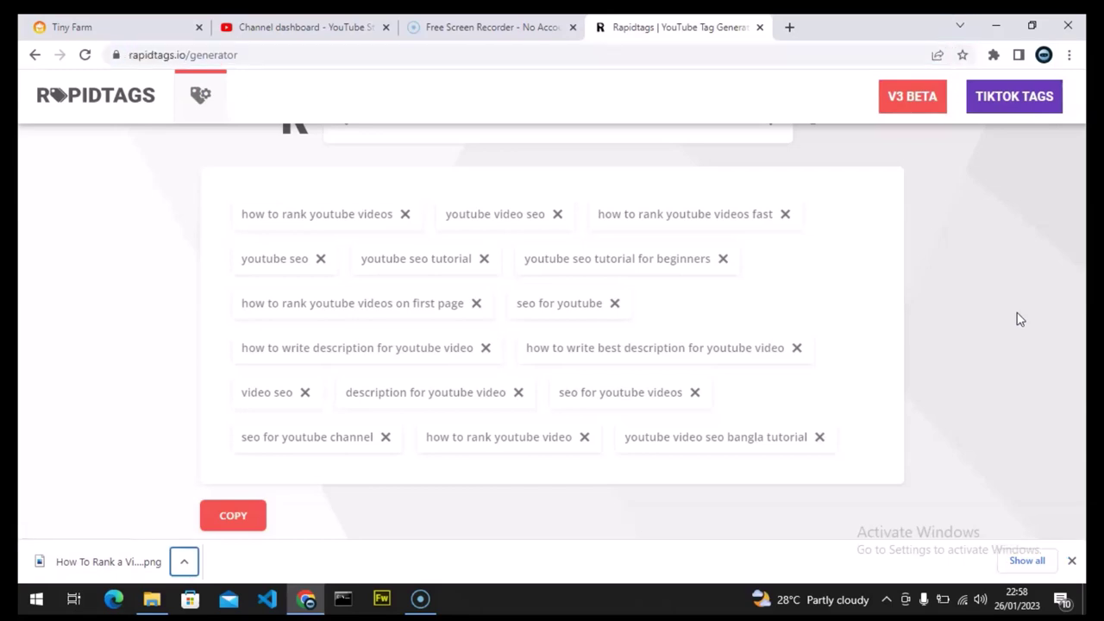
key("Tab")
key("ctrl+c")
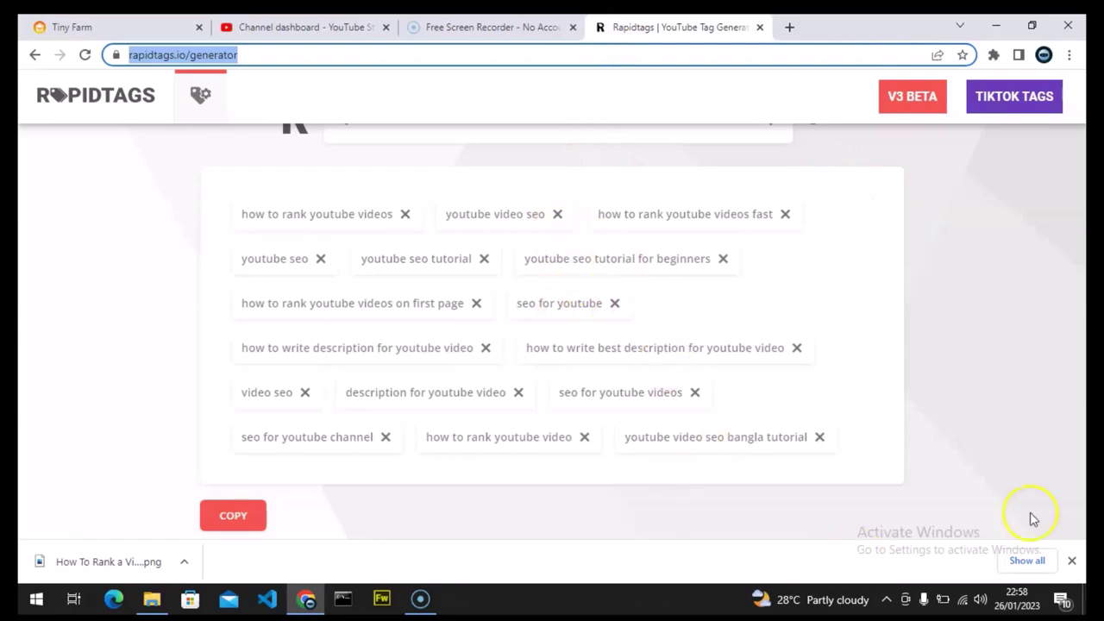
left_click(1075, 563)
key("ctrl+v")
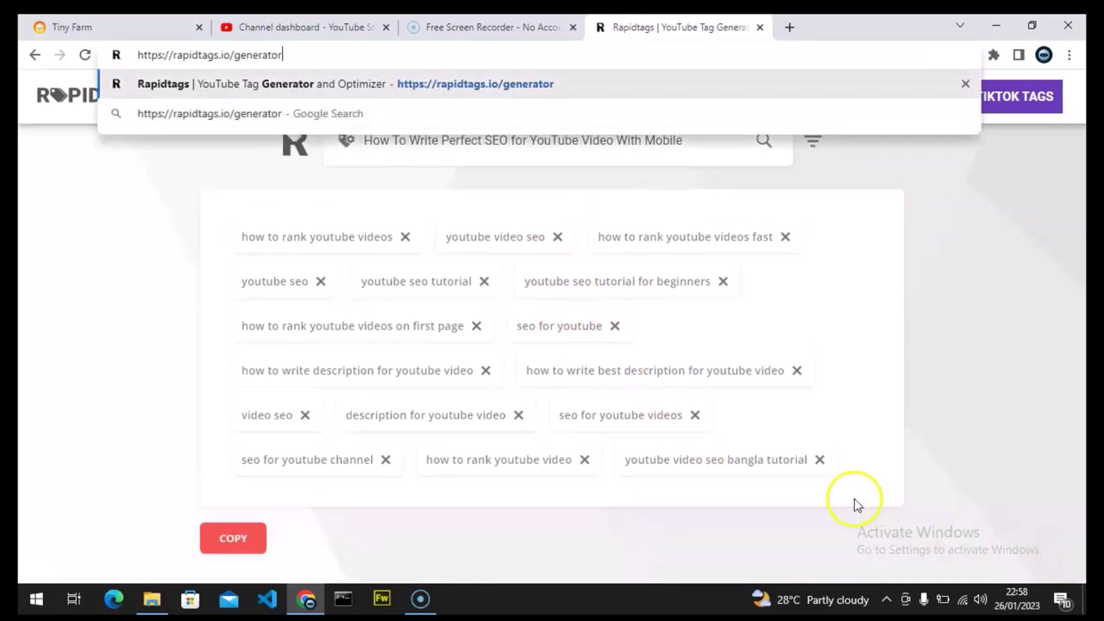
key("Escape")
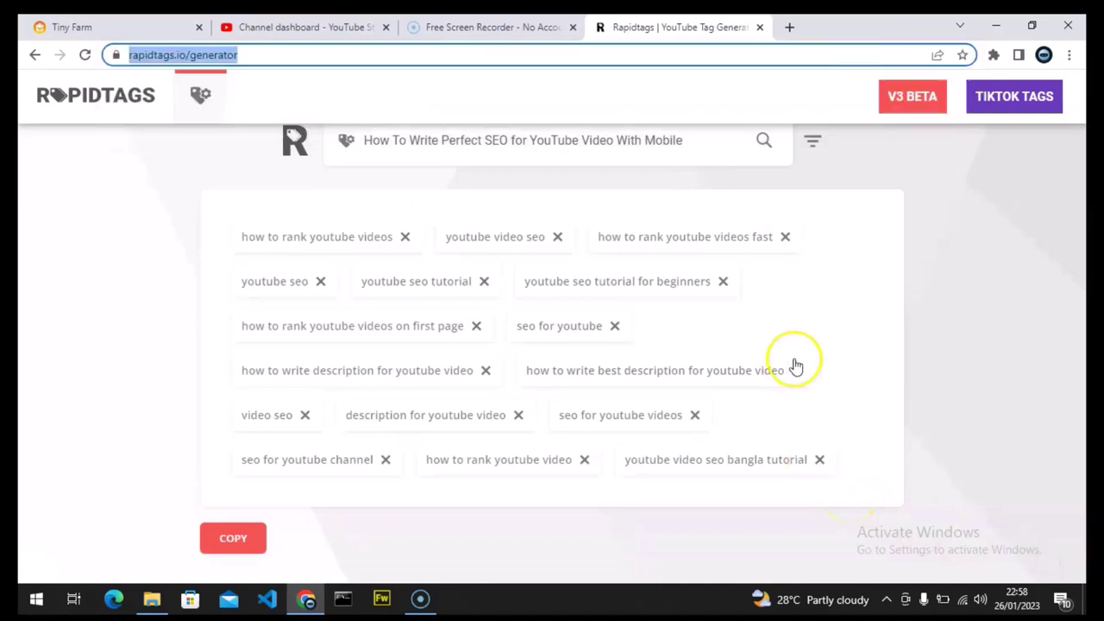
- Copy all generated tags from Rapidtags and return to the thumbnail section of the YouTube Studio upload details
left_click(628, 144)
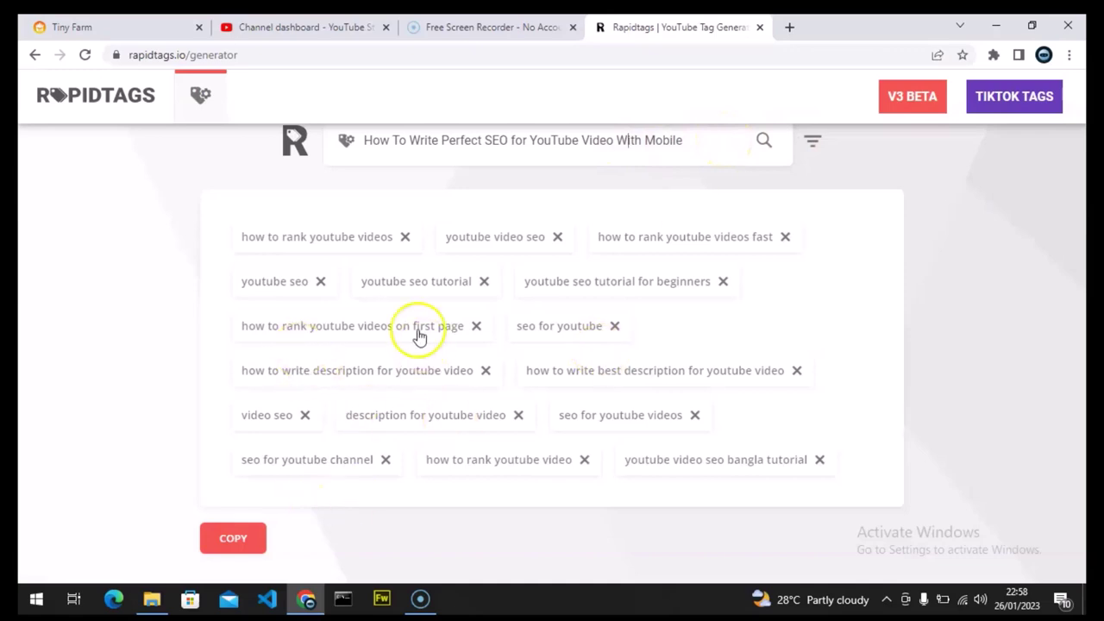
left_click(231, 537)
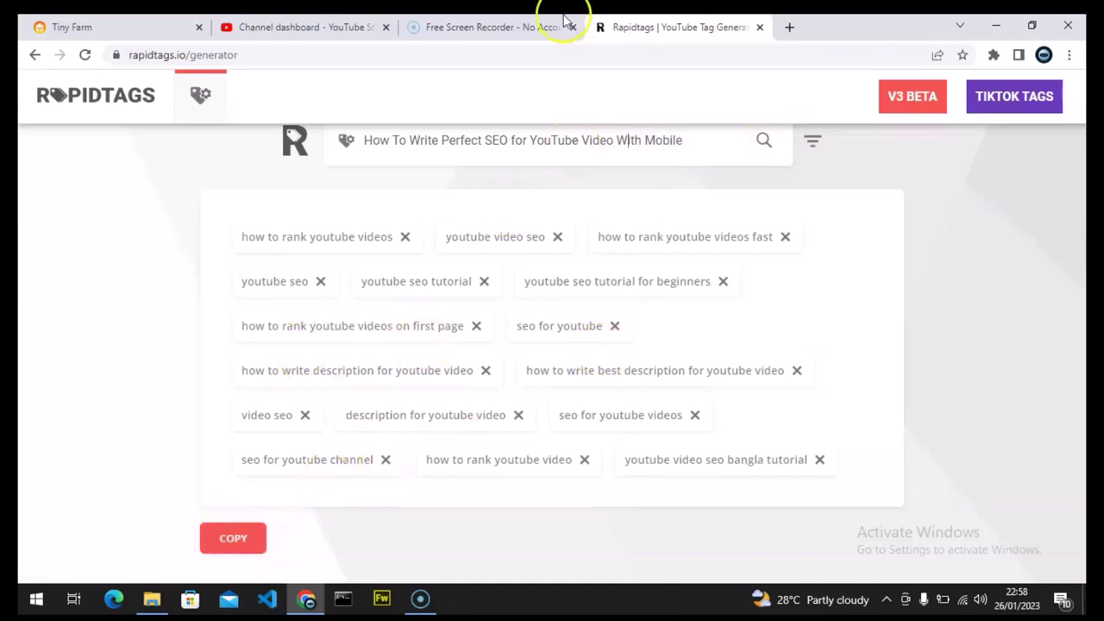
left_click(260, 26)
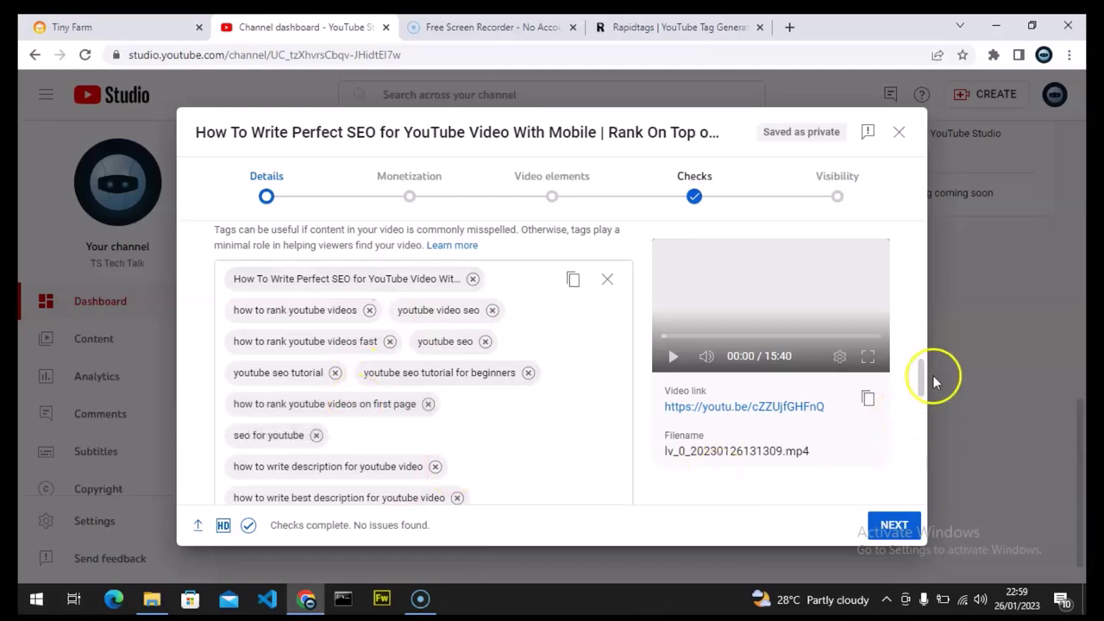
left_click_drag(922, 376, 914, 298)
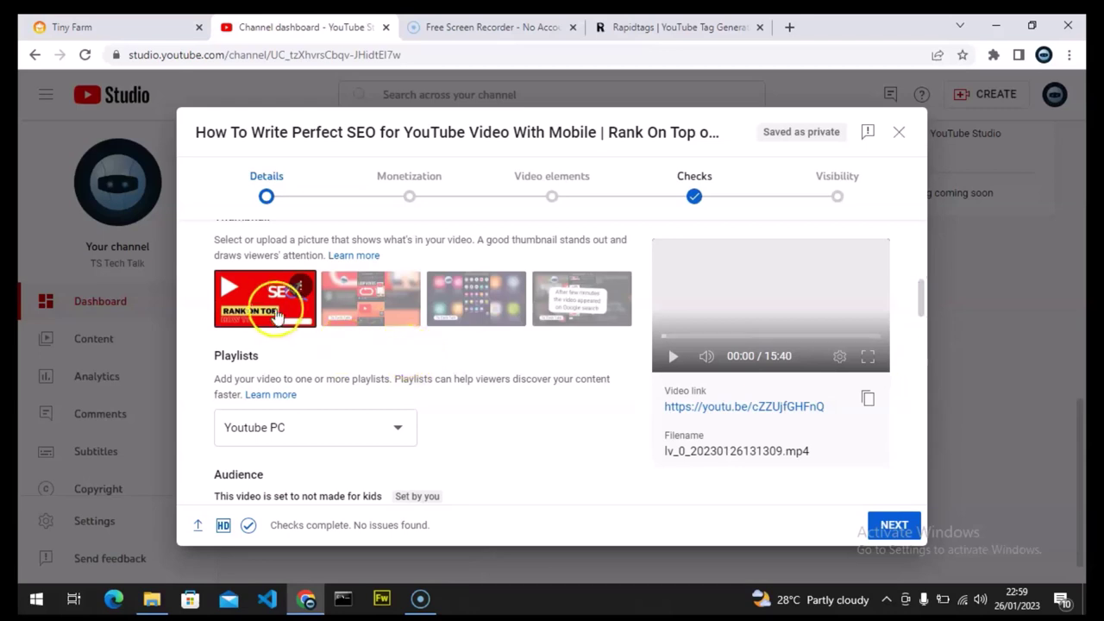
- Proceed to the upload's monetization stage and set Monetization to On
left_click(893, 526)
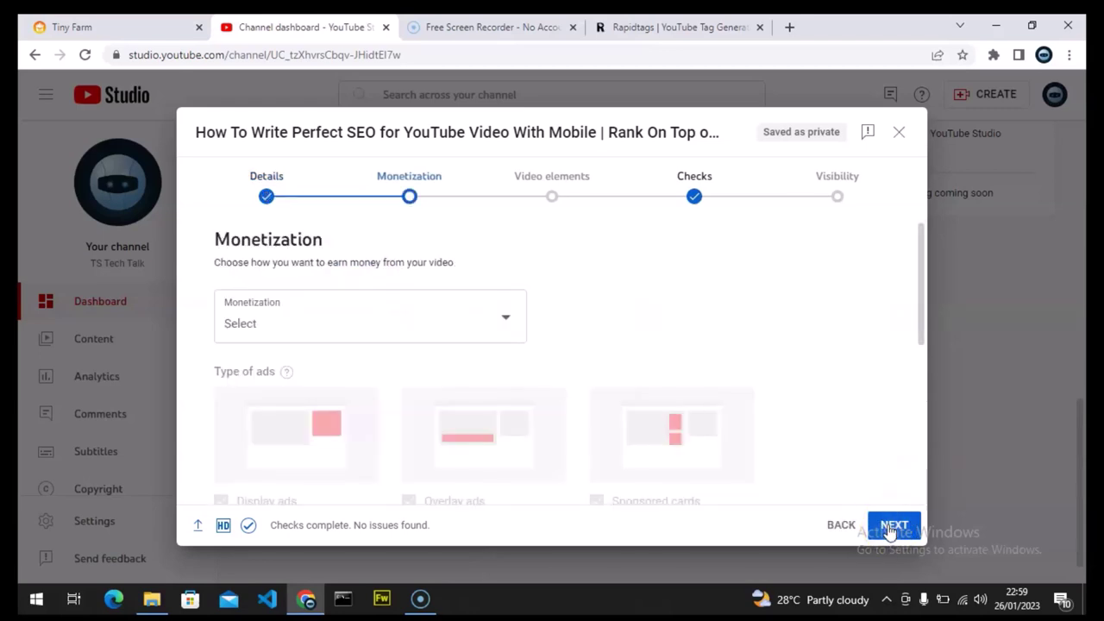
left_click(381, 336)
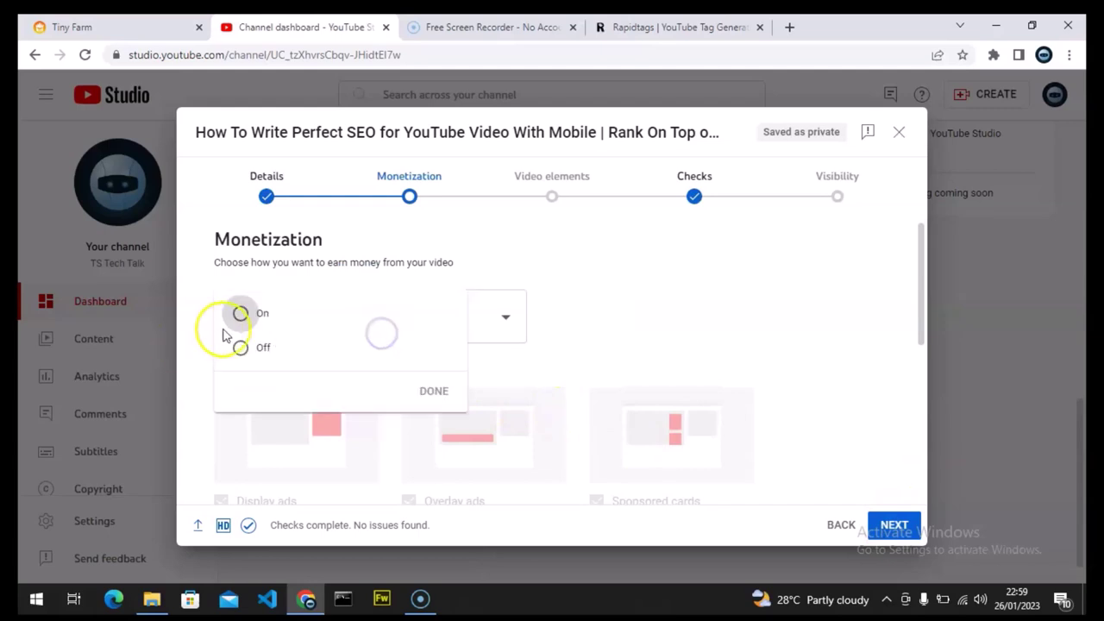
left_click(240, 313)
left_click(432, 403)
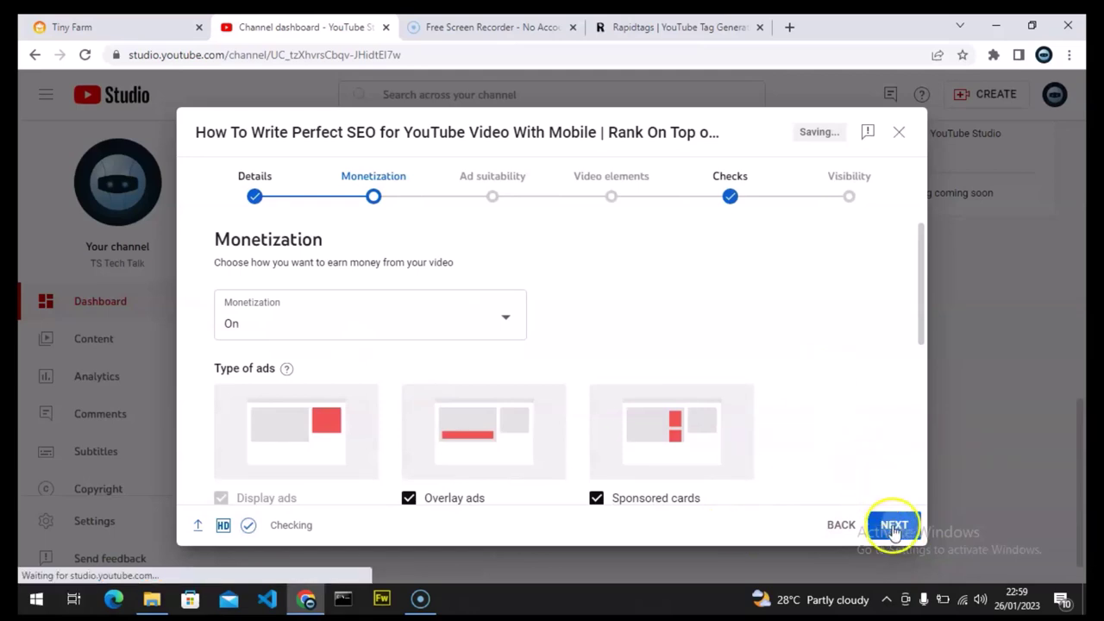
- Rate the video's ad suitability as "None of the above" and submit the rating
left_click(894, 527)
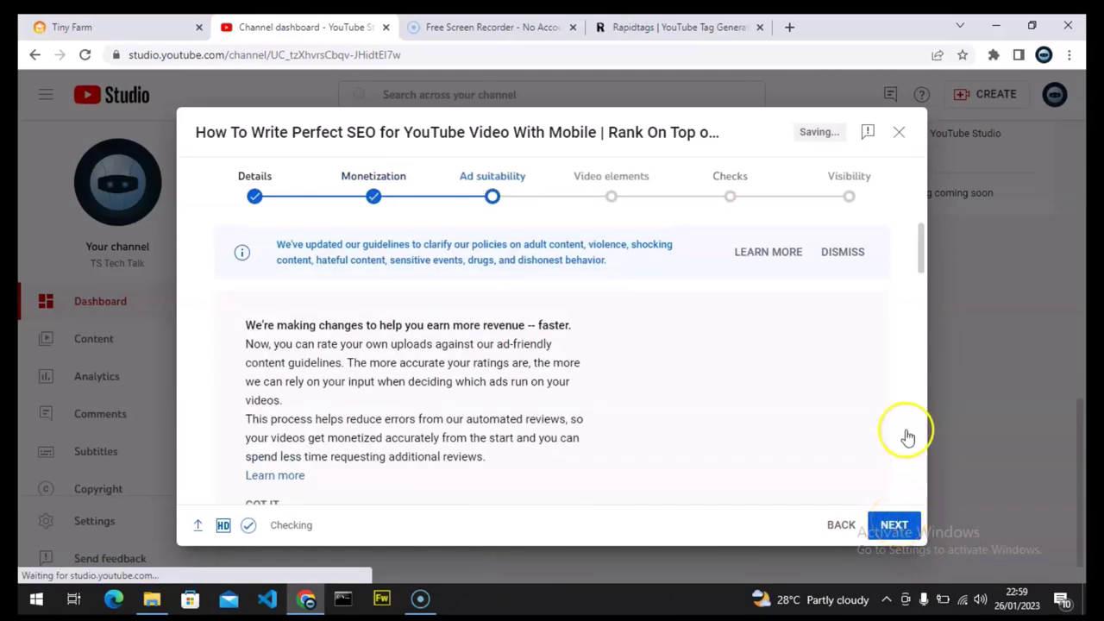
scroll(922, 354, "down", 3)
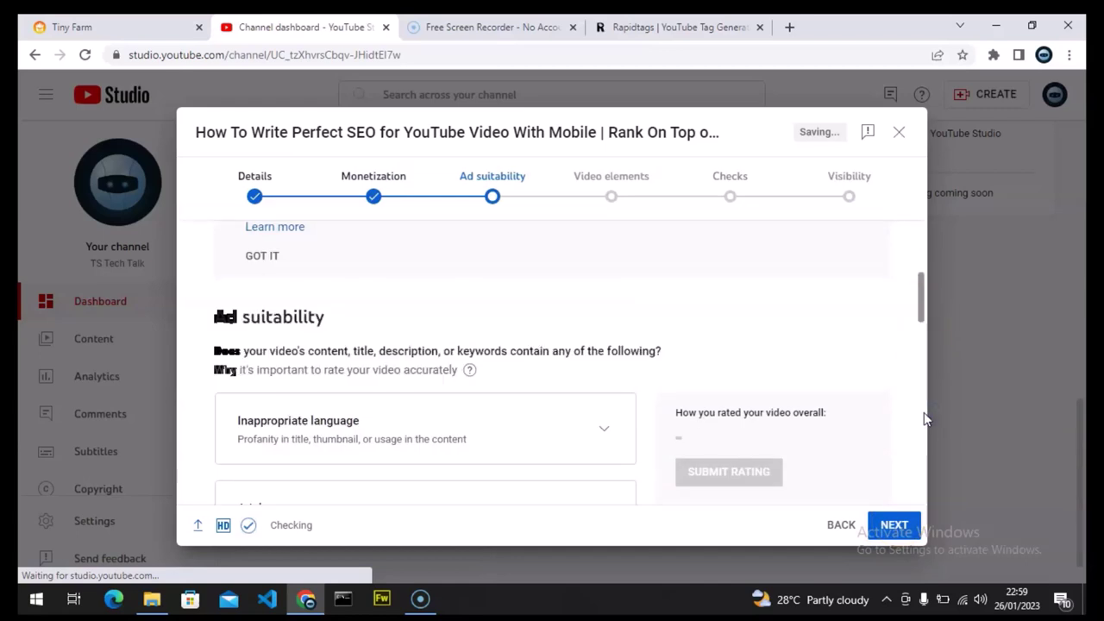
scroll(921, 416, "down", 5)
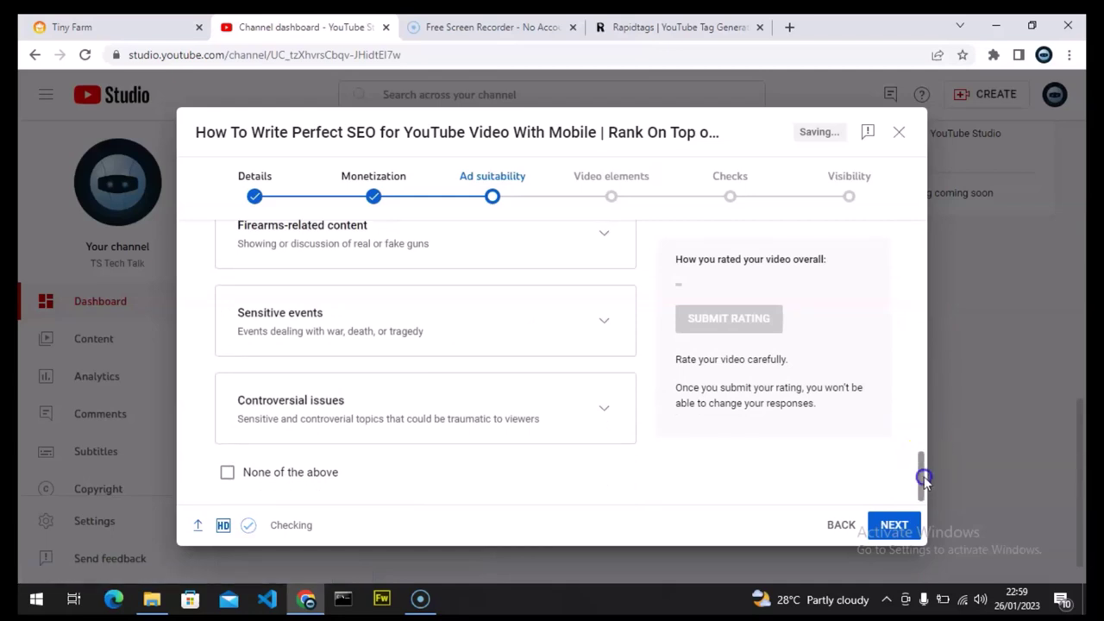
left_click(229, 475)
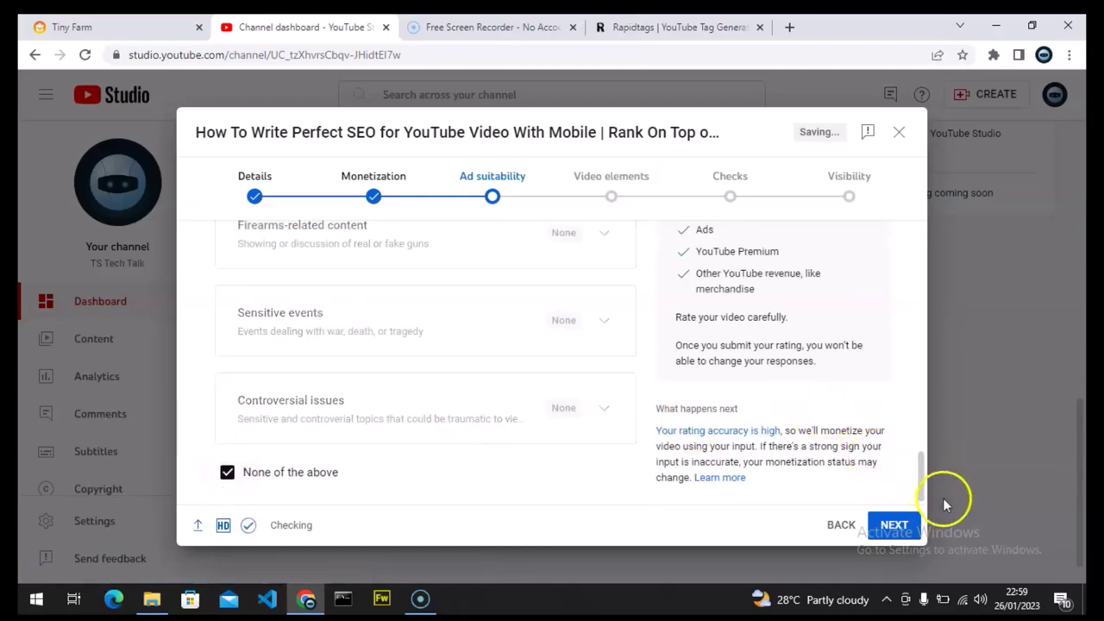
left_click(917, 467)
scroll(918, 467, "up", 1)
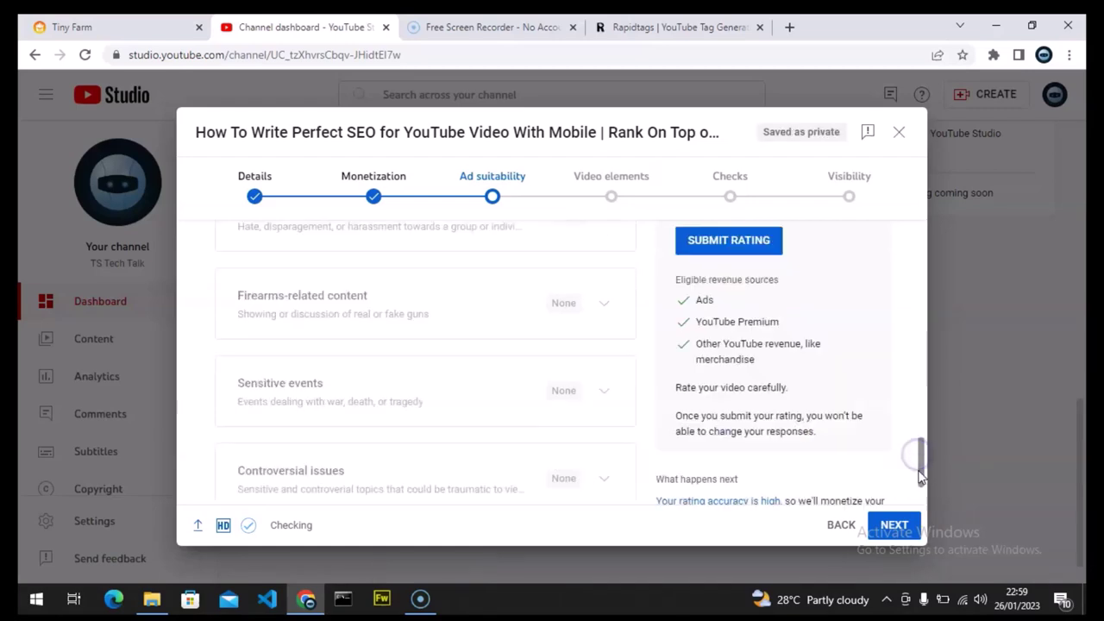
left_click(740, 252)
left_click(778, 343)
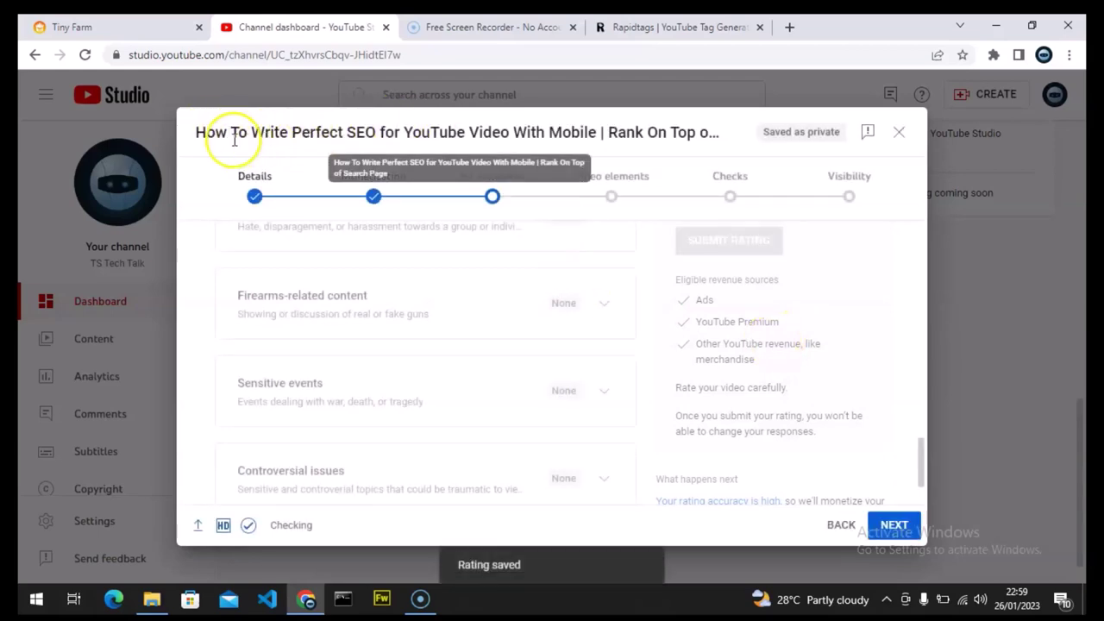
- Copy "How To Write Perfect SEO for YouTube Video With Mobile" from the video title in the upload dialog
left_click(278, 139)
left_click_drag(278, 139, 596, 136)
key("ctrl+c")
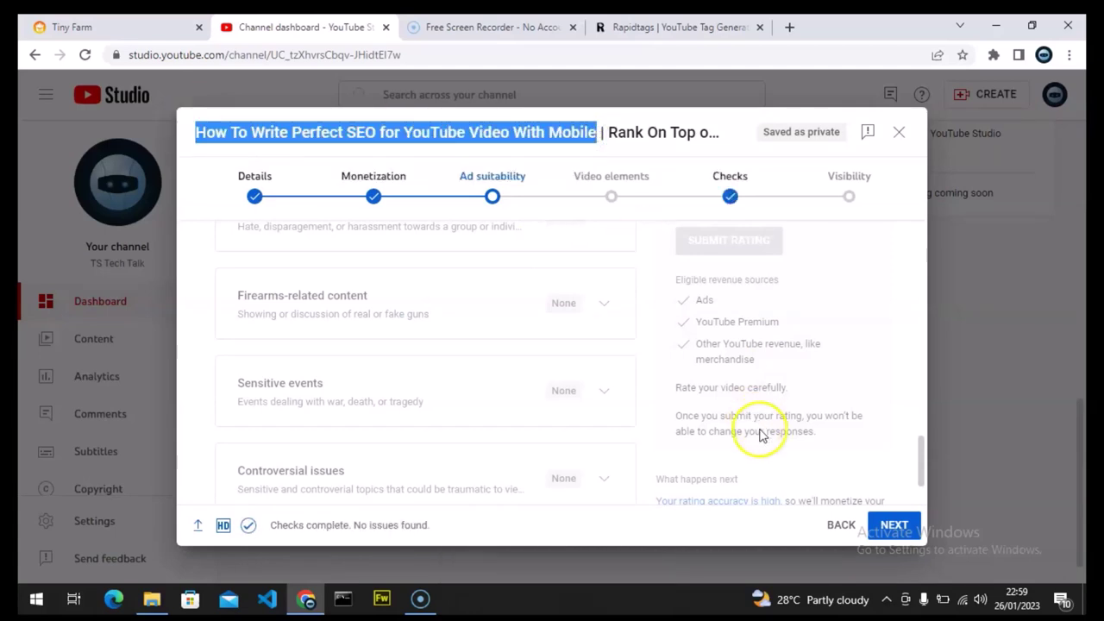
- Advance to the video elements stage and start adding an end screen to the video
left_click(891, 527)
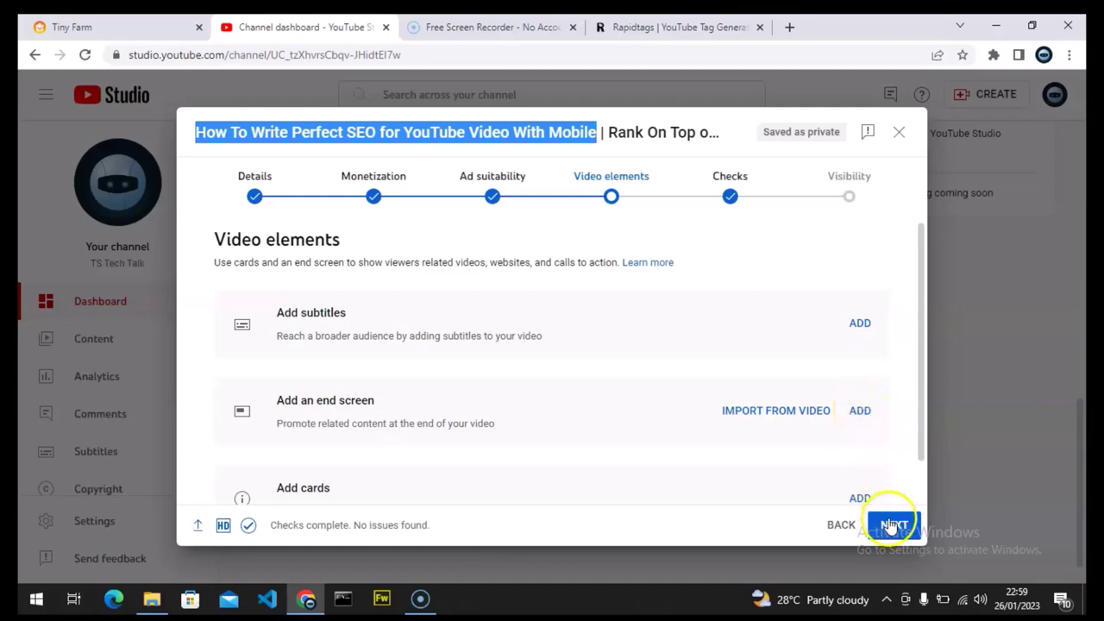
left_click(863, 412)
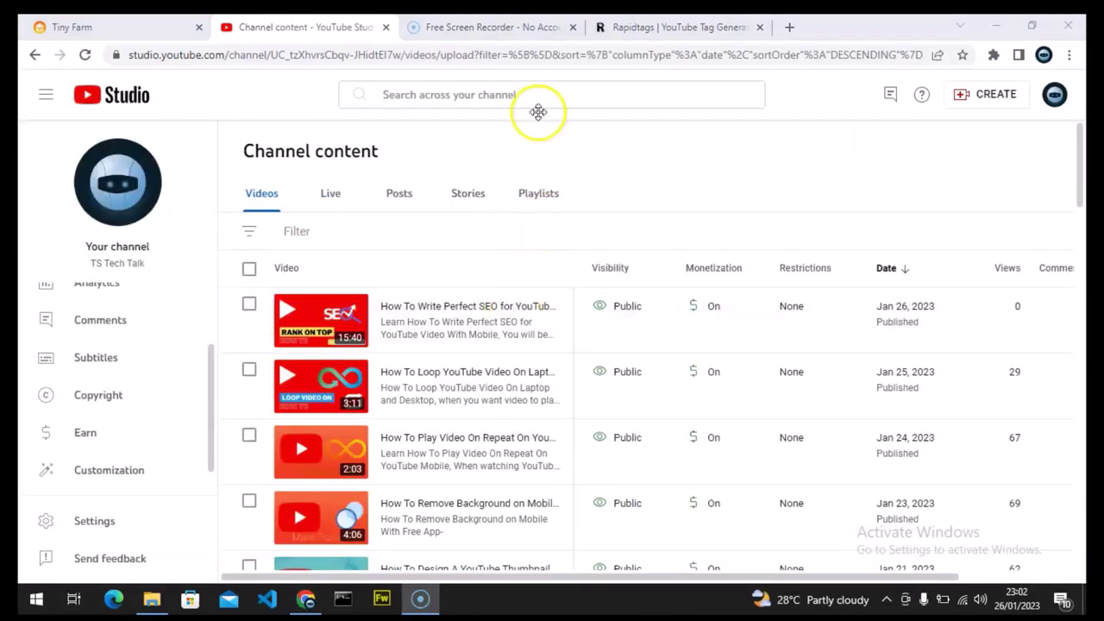
- Open YouTube in a new browser window under a different Chrome profile
left_click(649, 21)
left_click(545, 63)
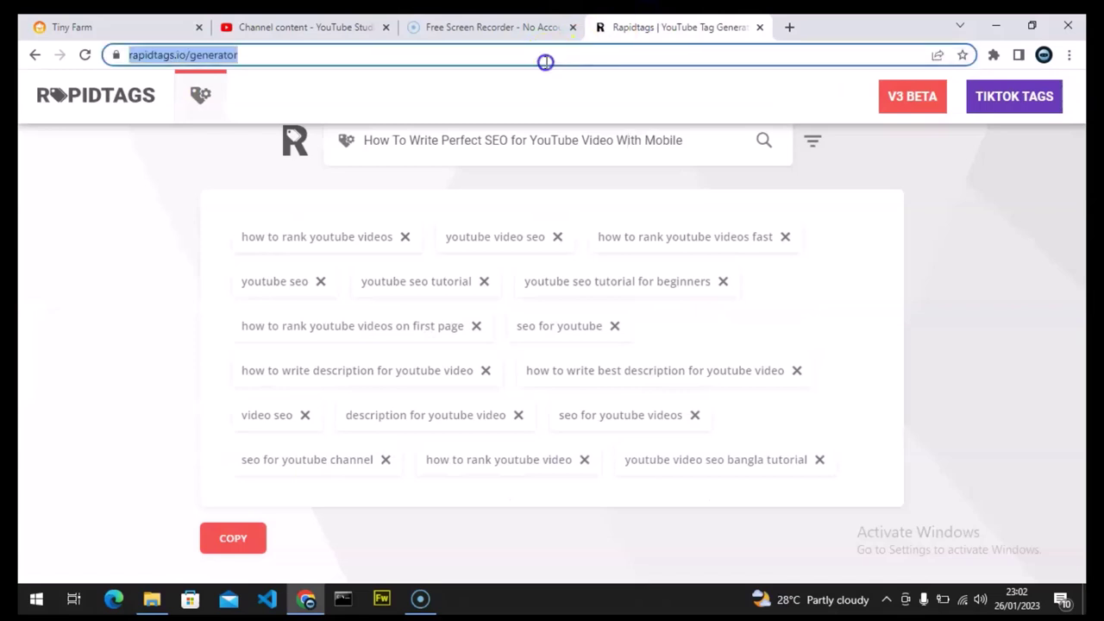
left_click(1044, 54)
left_click(878, 481)
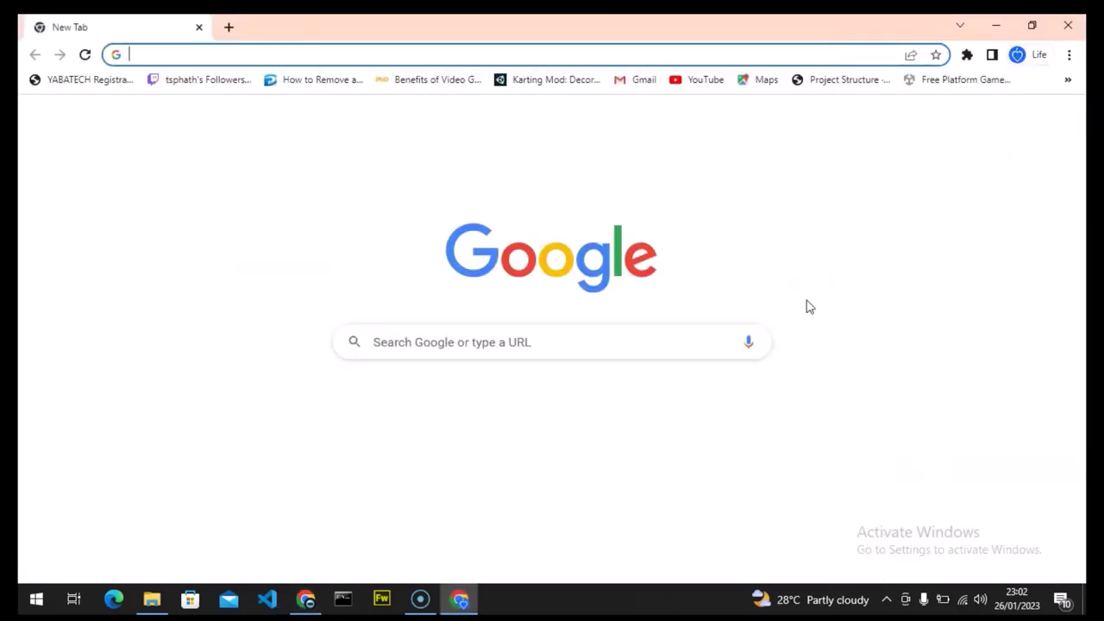
type("you")
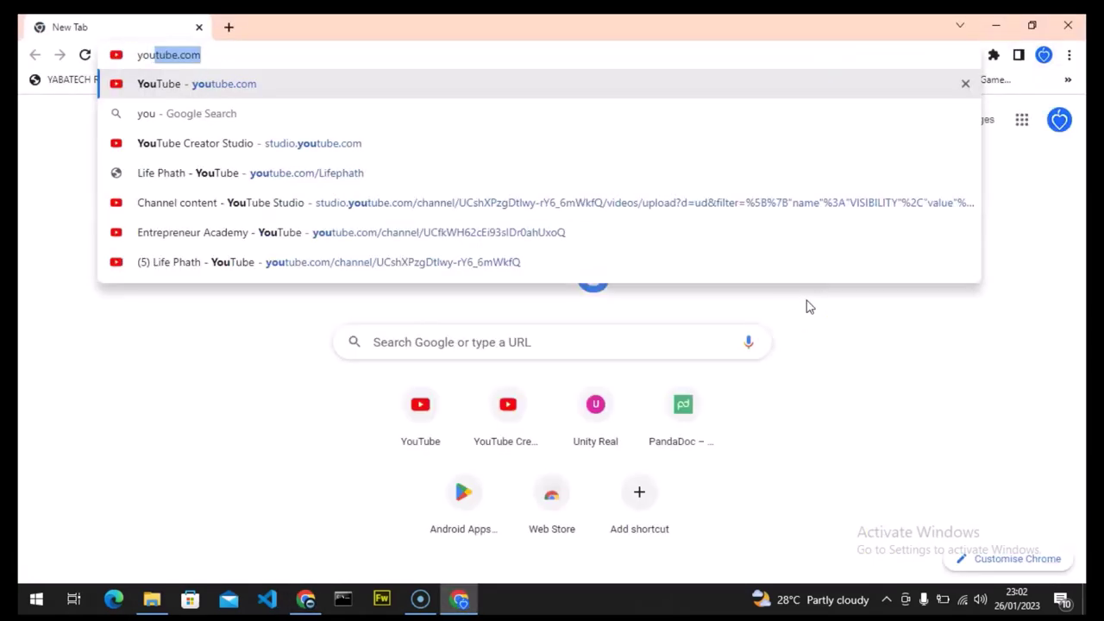
key("Return")
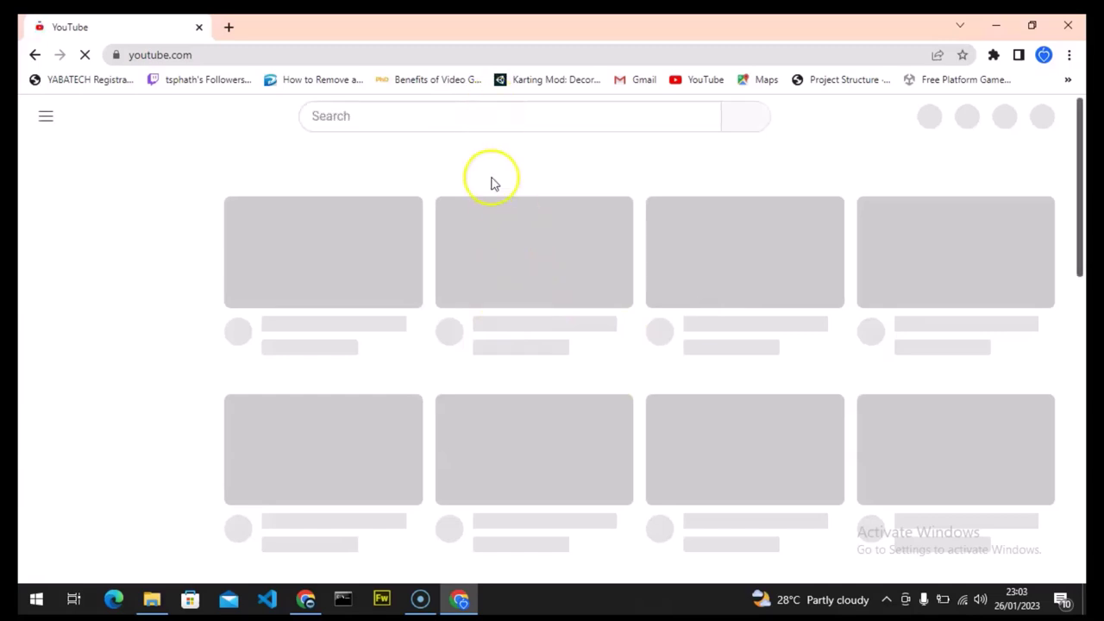
- Search YouTube for "How To Write Perfect SEO for YouTube Video With Mobile"
left_click(455, 116)
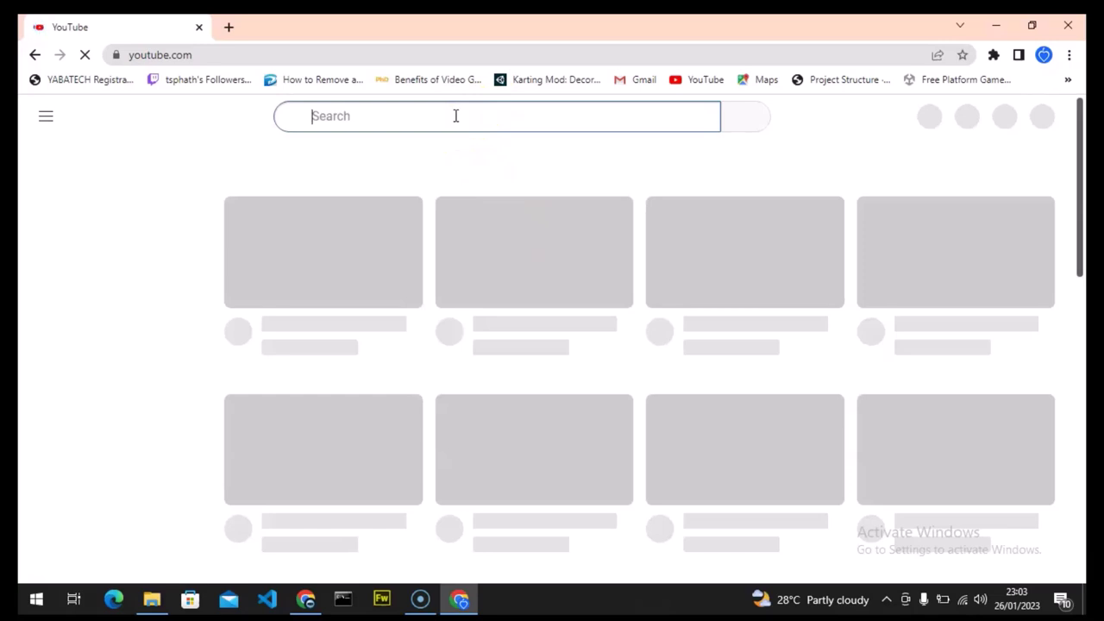
key("ctrl+v")
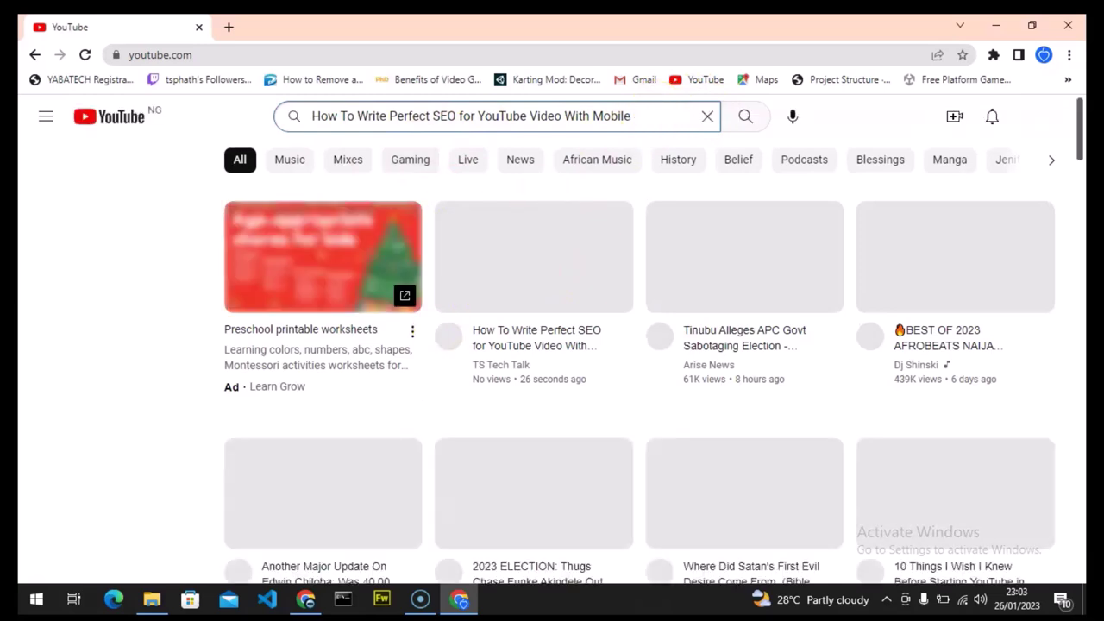
key("Return")
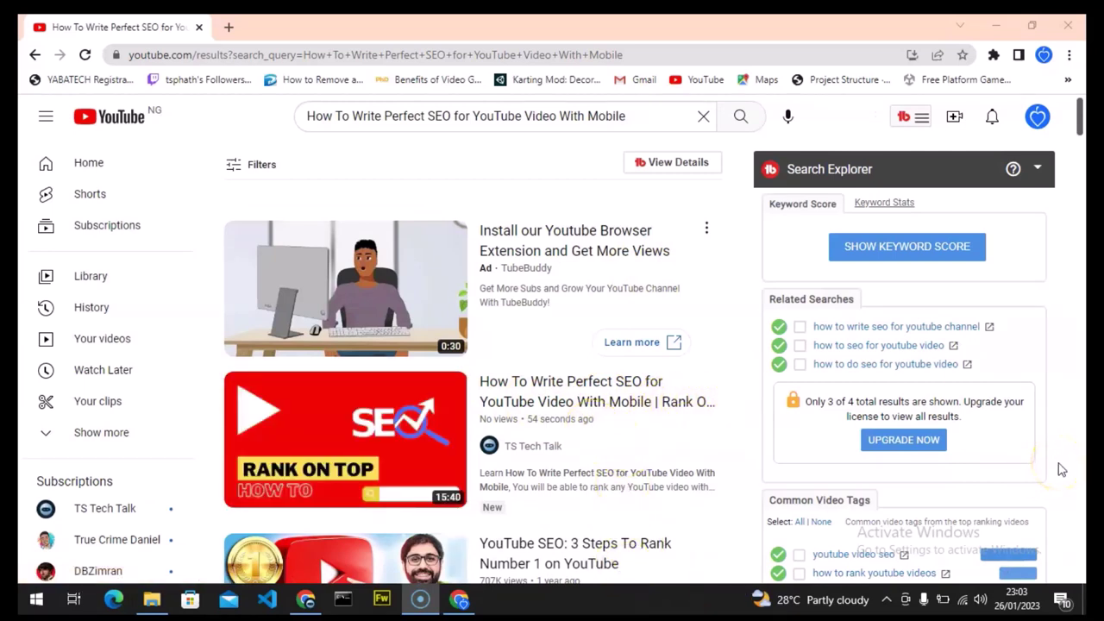
- Open YouTube in a new Incognito window
left_click(1068, 55)
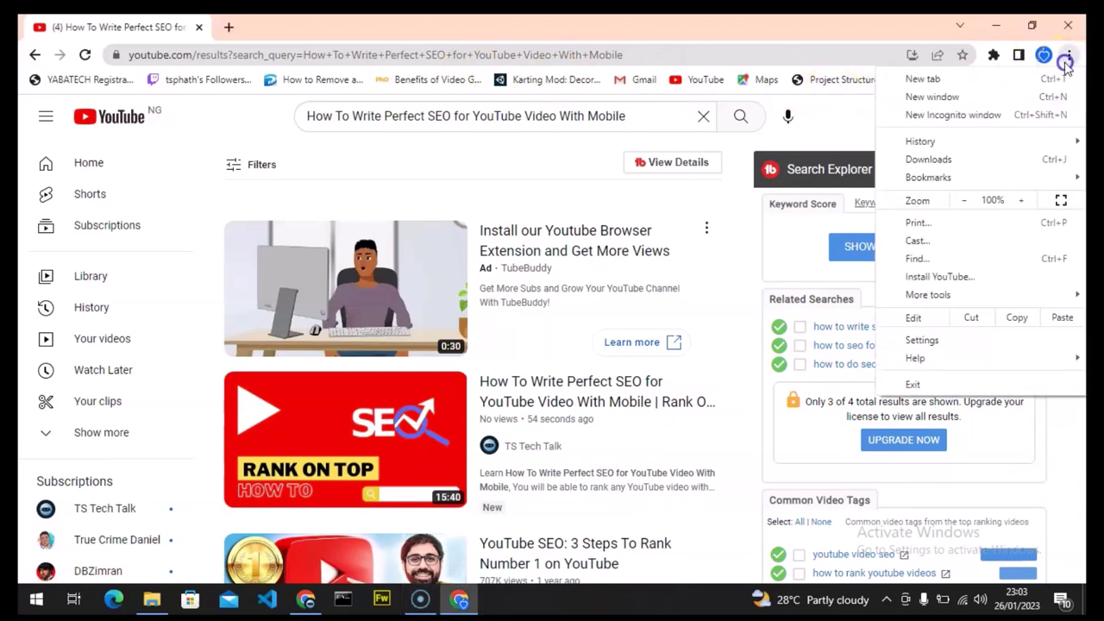
left_click(976, 118)
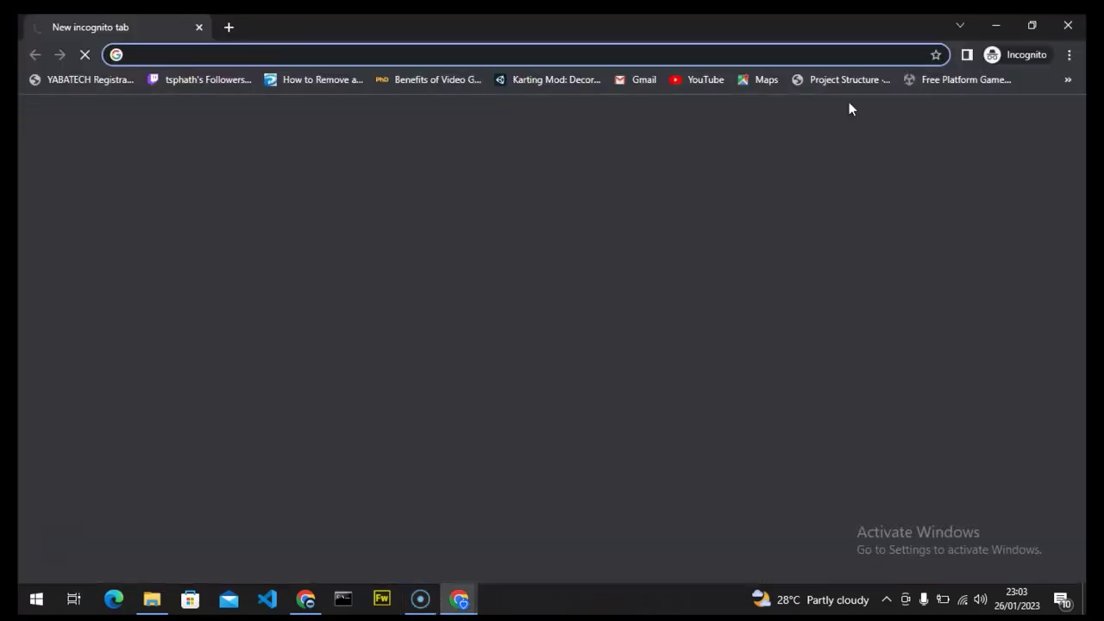
type("you")
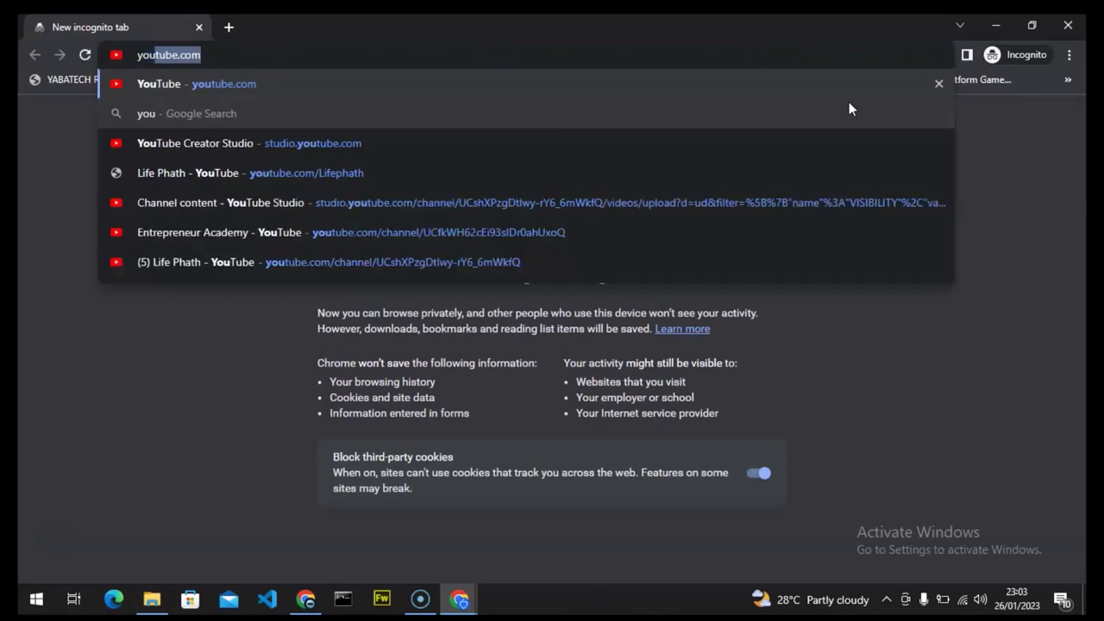
key("Return")
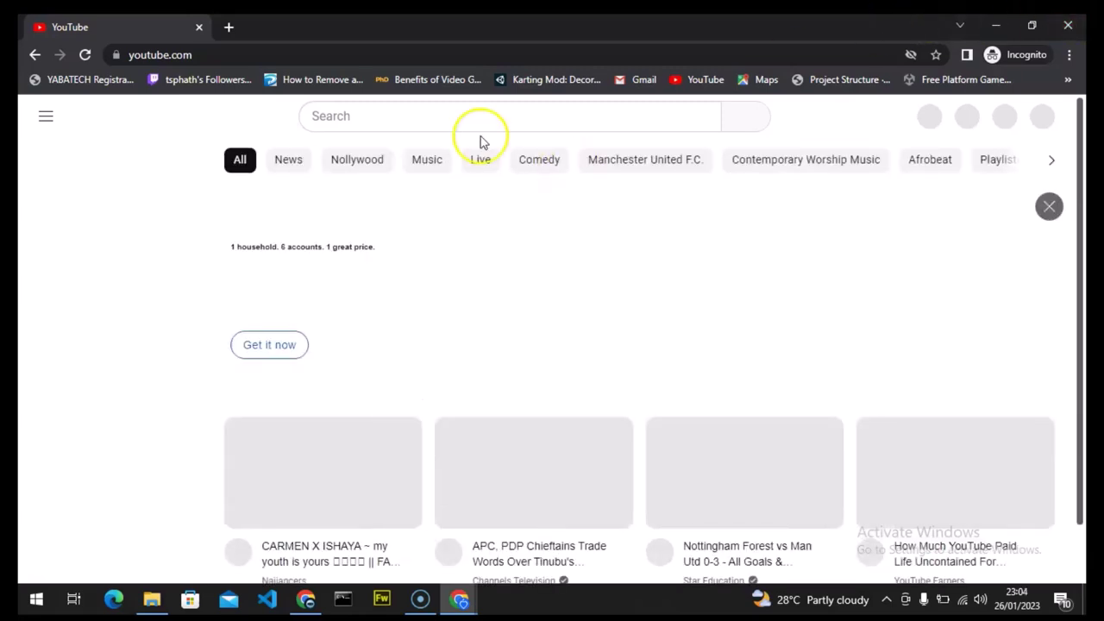
- Search YouTube in the Incognito window for "How To Write Perfect SEO for YouTube Video With Mobile"
left_click(339, 119)
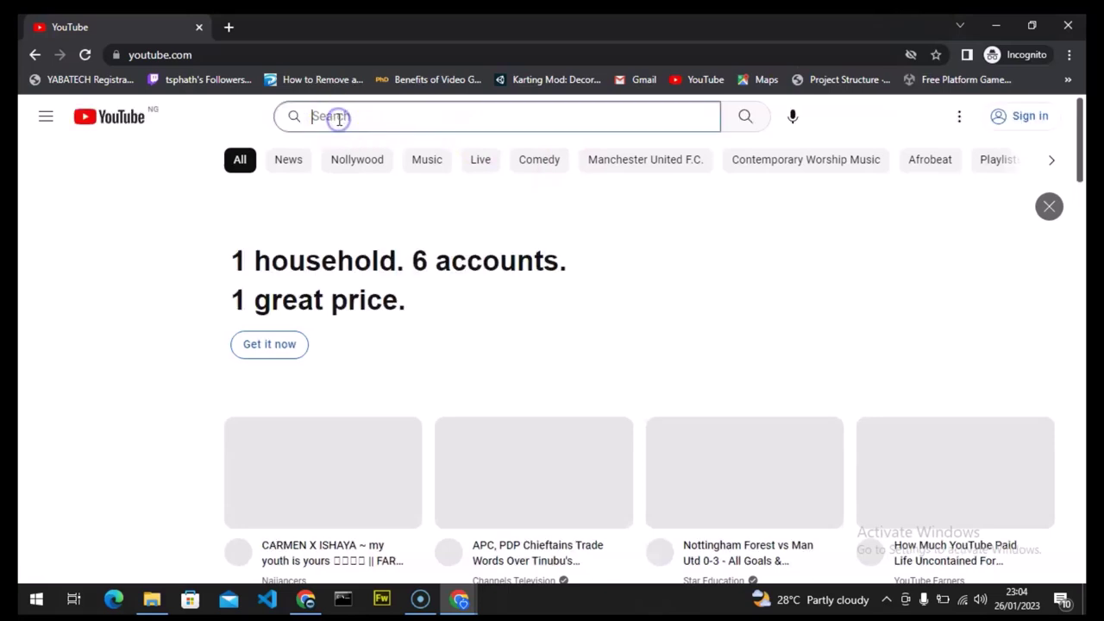
key("ctrl+v")
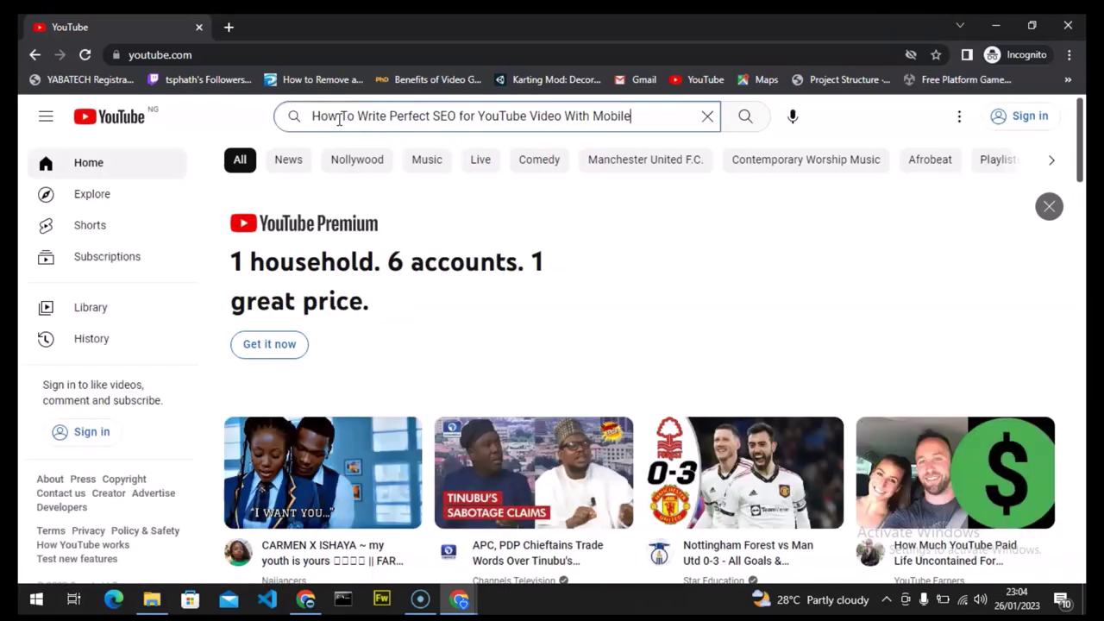
key("Return")
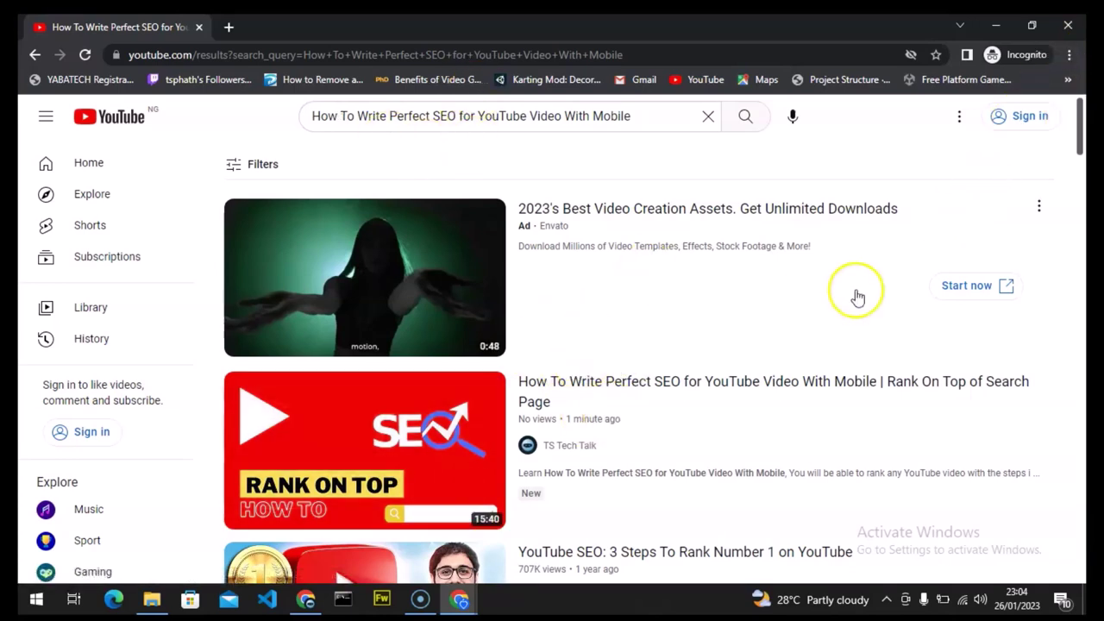
- Open youtube.com in Microsoft Edge and search it for "How To Write Perfect SEO for YouTube Video With Mobile"
left_click(110, 609)
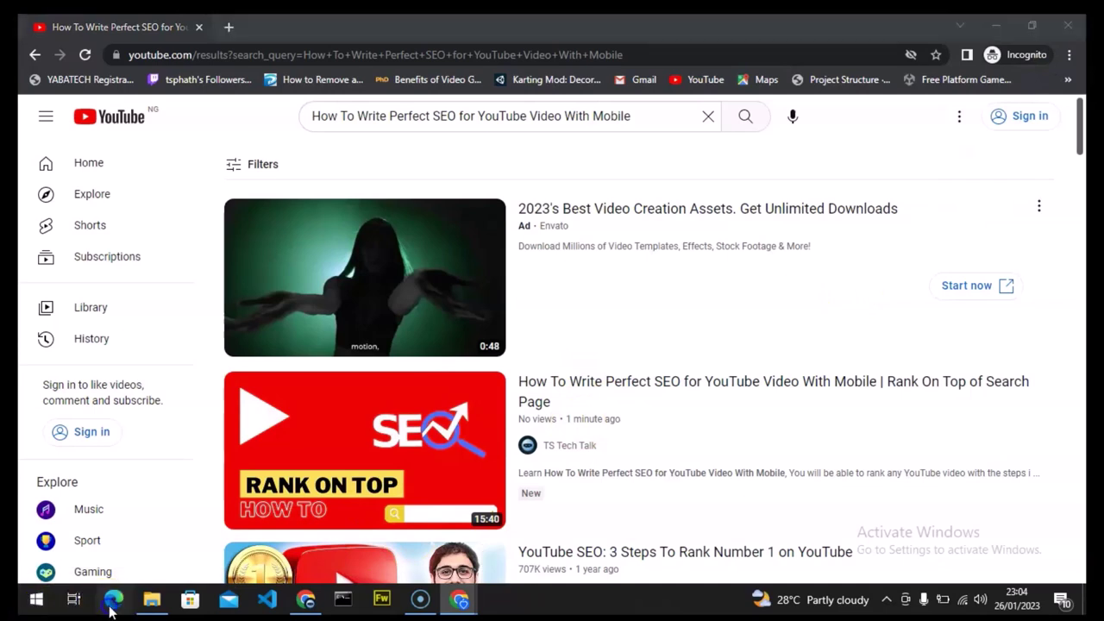
left_click(121, 595)
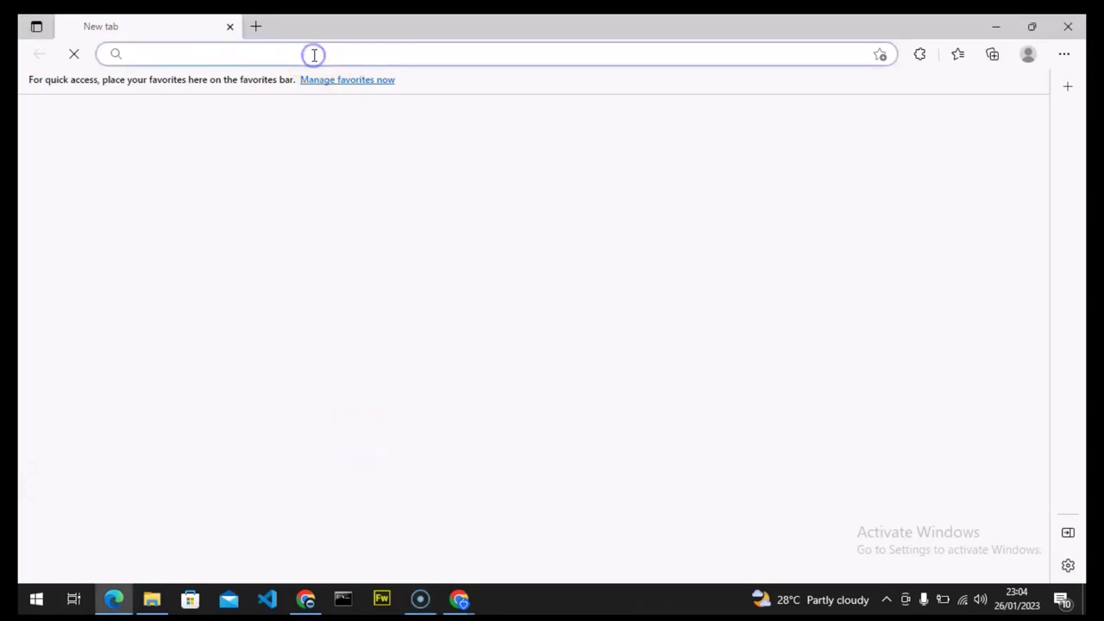
type("you")
key("Return")
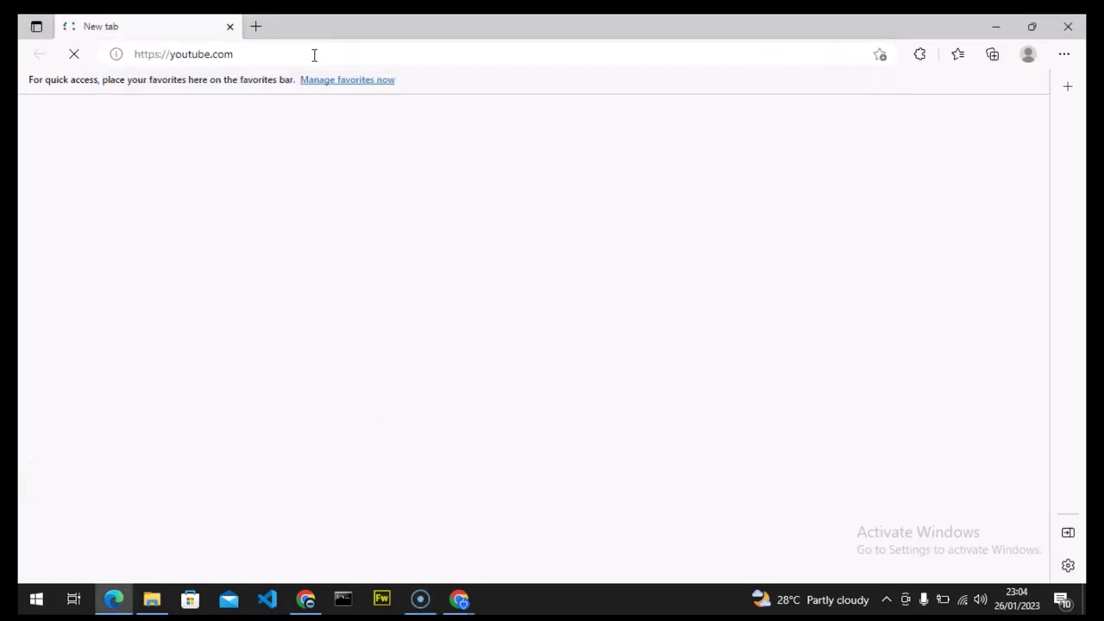
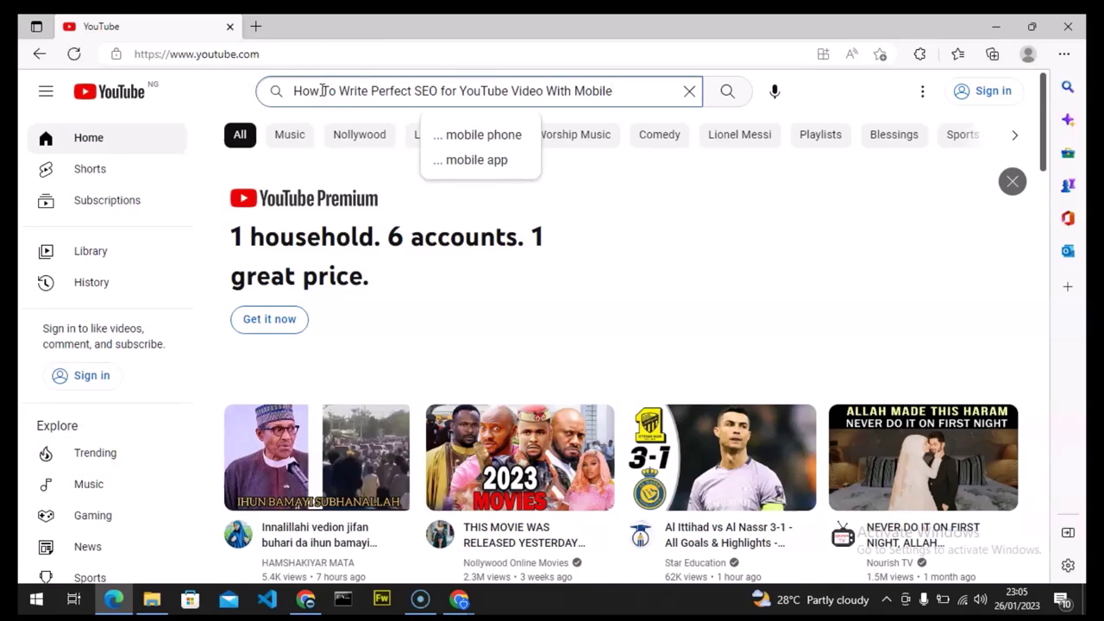
key("Return")
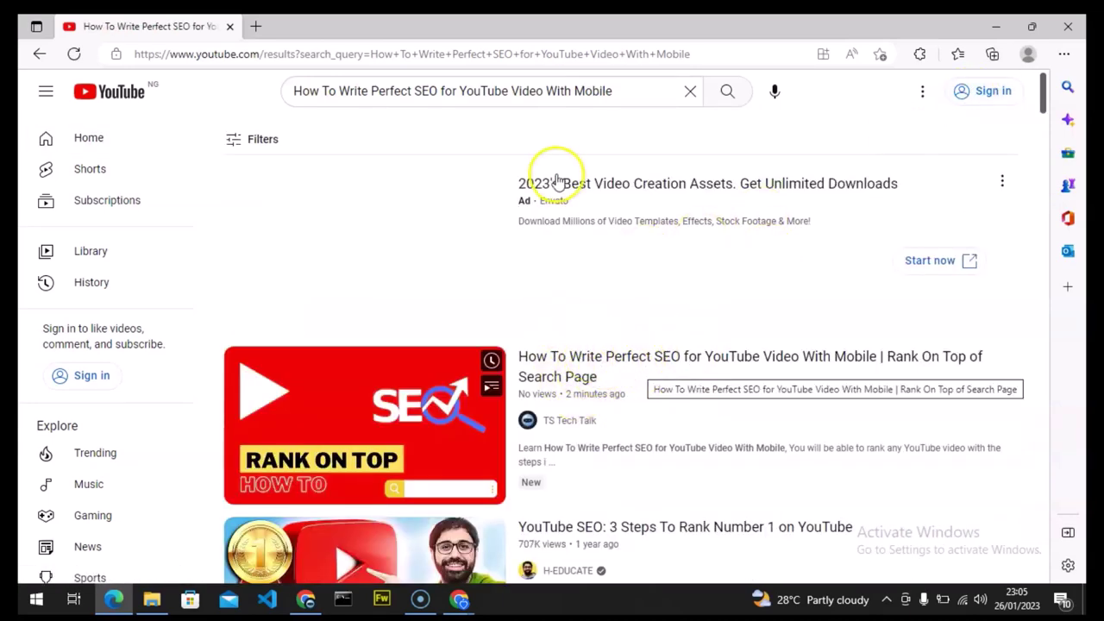
- In a new Chrome tab, search Google for "How To Write Perfect SEO for YouTube Video With Mobile" and look through the video results
left_click(307, 600)
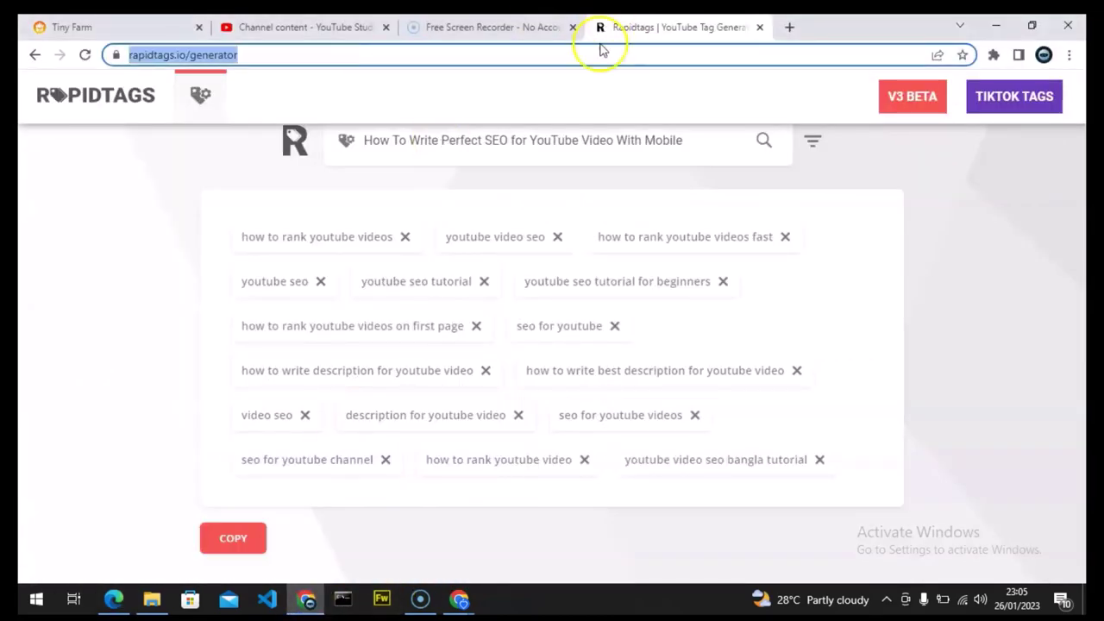
left_click(789, 27)
type("How To Write Perfect SEO for YouTube Video With Mobile")
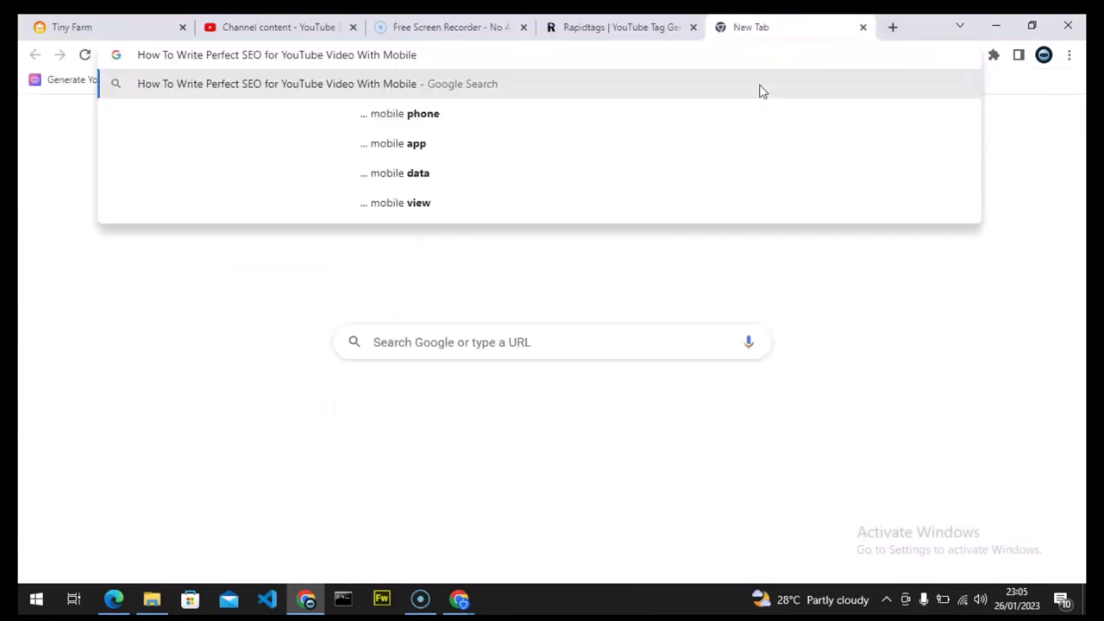
key("Return")
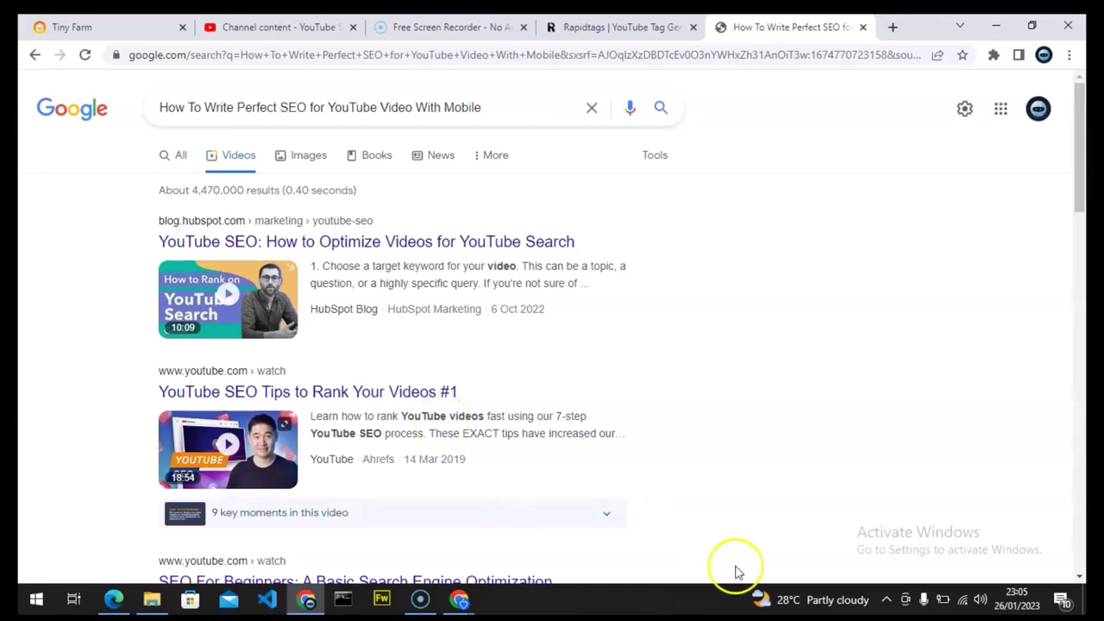
left_click_drag(1084, 221, 1087, 535)
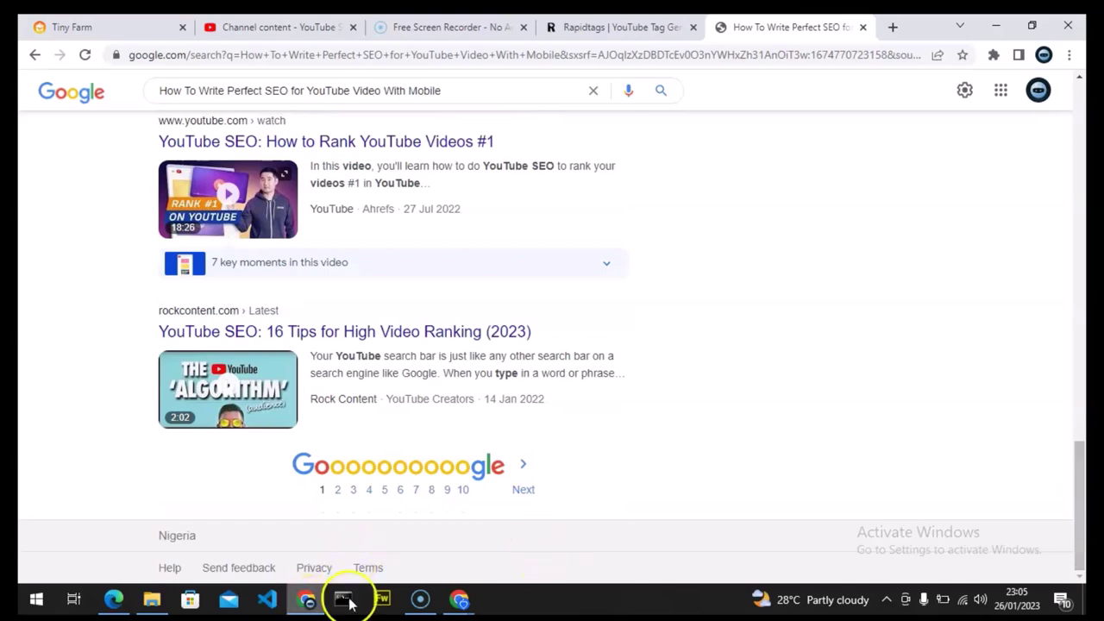
- In a new Edge tab, search Bing for "How To Write Perfect SEO for YouTube Video With Mobile" and look through the video results
left_click(113, 597)
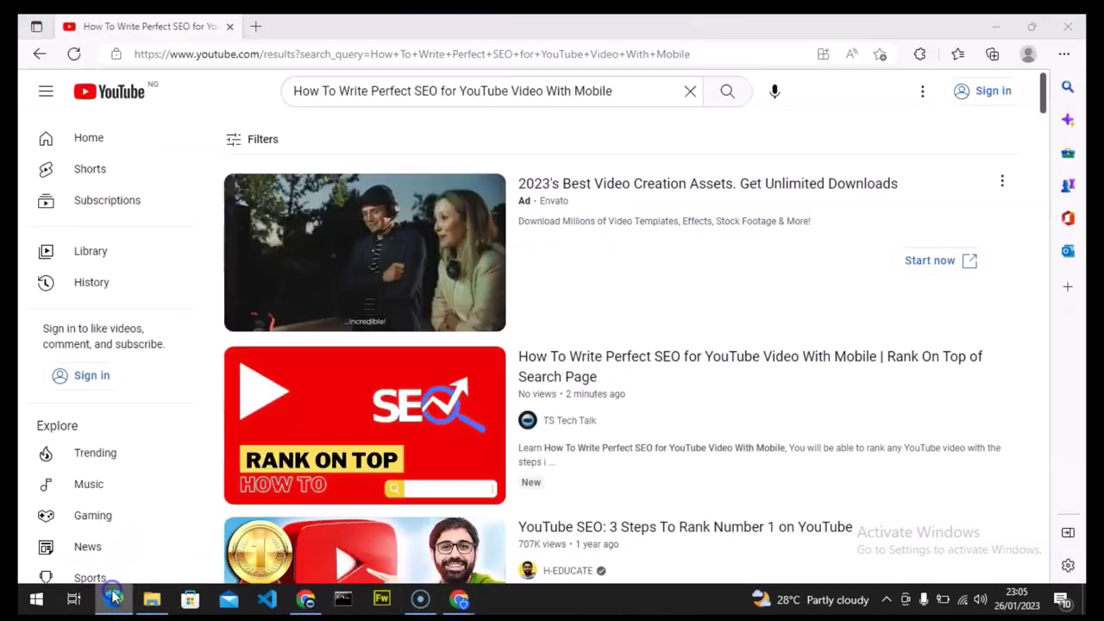
left_click(255, 26)
type("How To Write Perfect SEO for YouTube Video With Mobile")
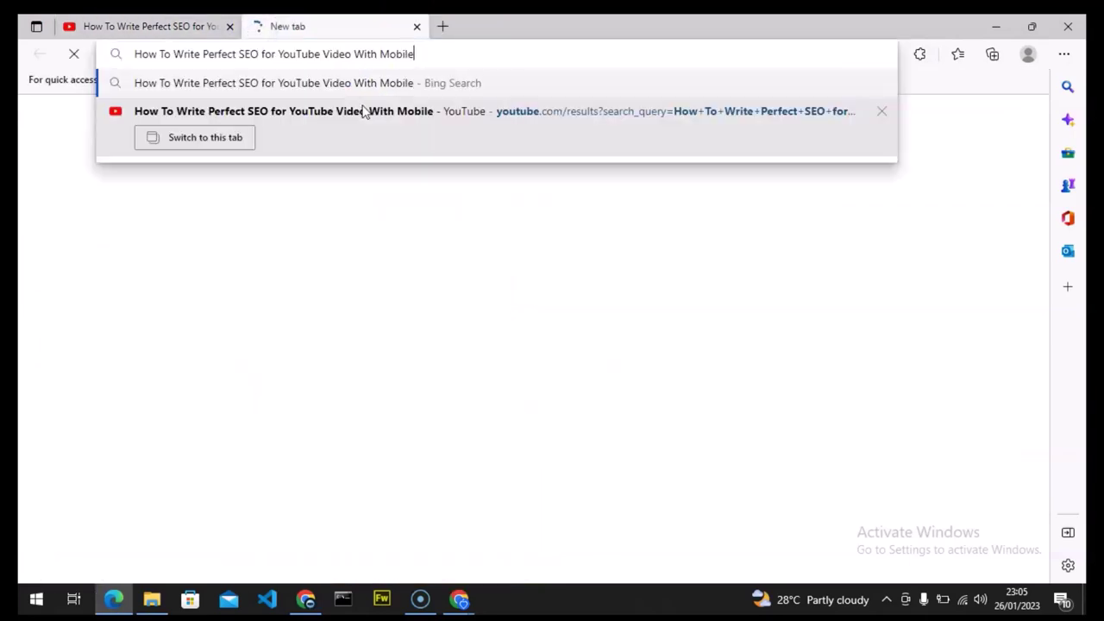
key("Return")
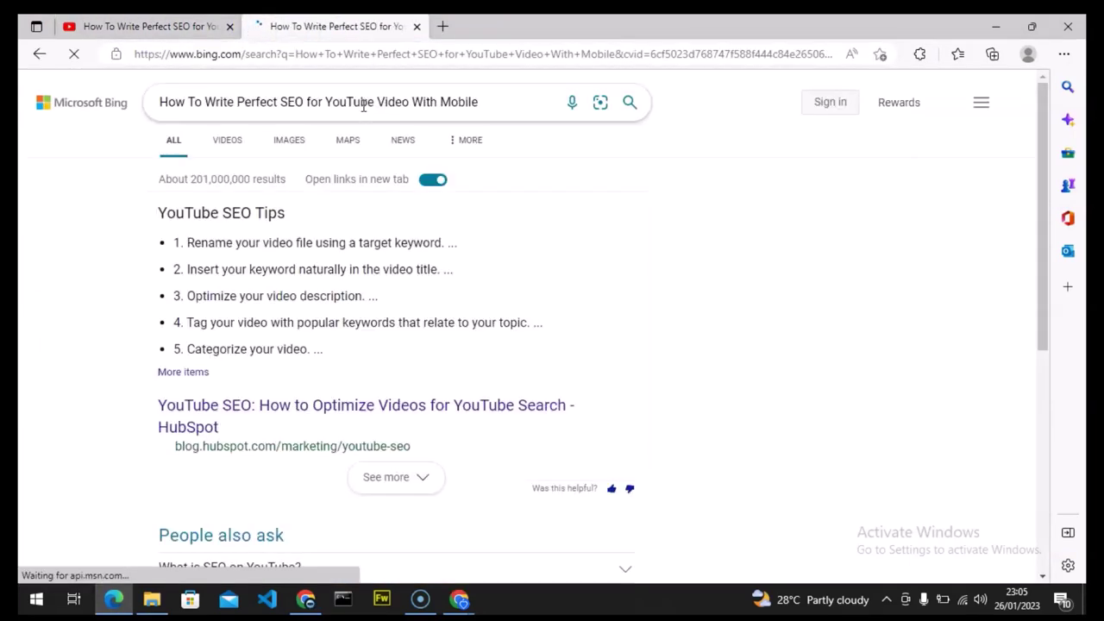
left_click(225, 143)
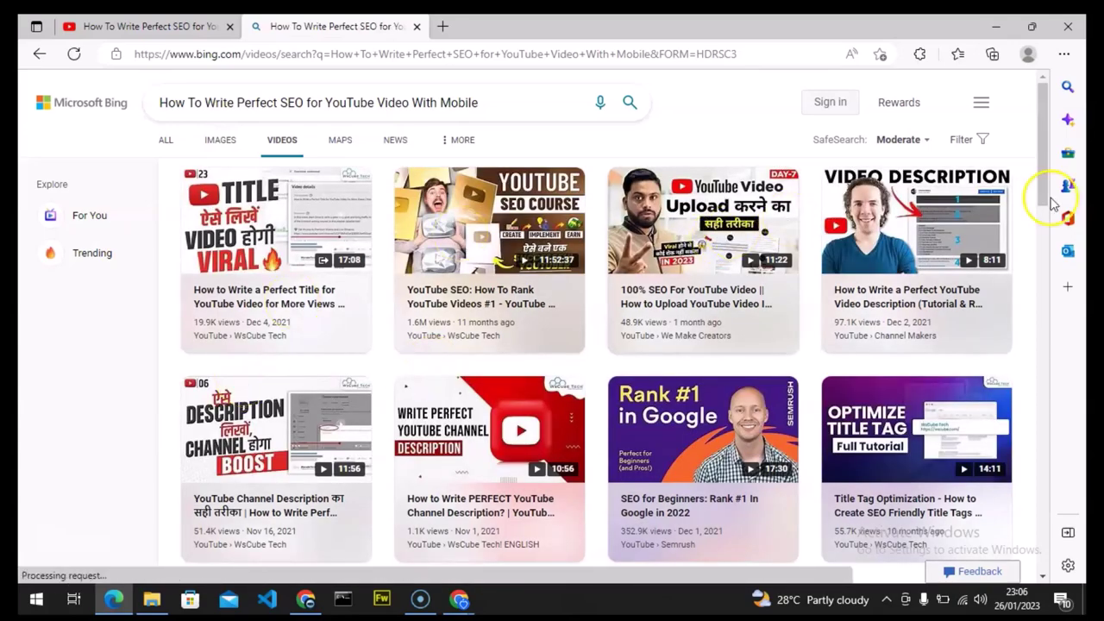
left_click_drag(1045, 145, 1053, 503)
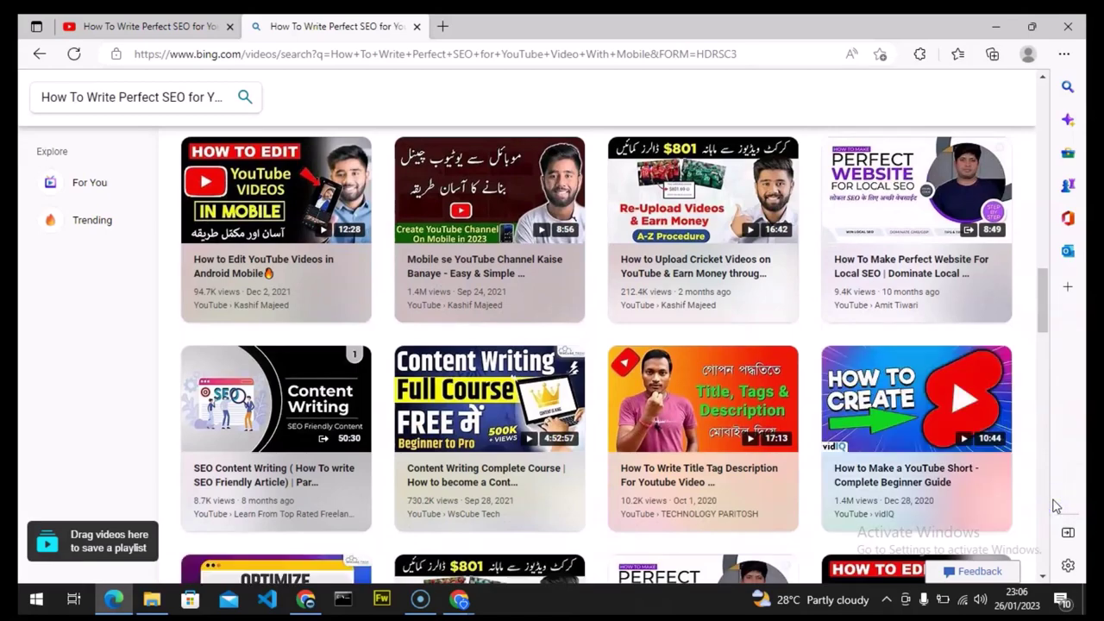
left_click_drag(1039, 303, 1046, 523)
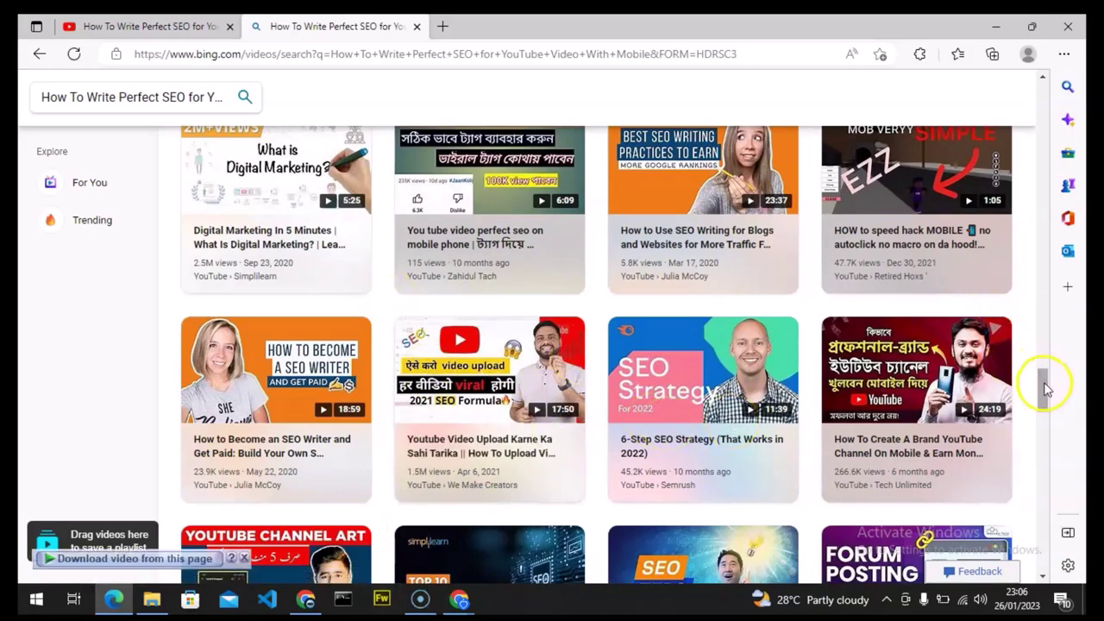
left_click_drag(1044, 385, 1049, 464)
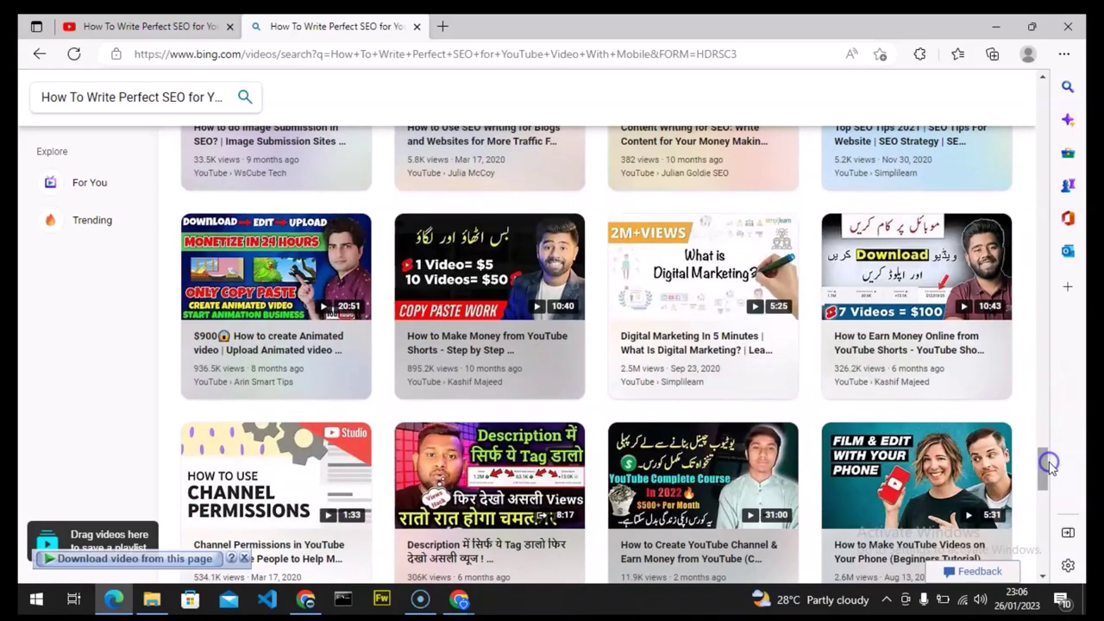
- Switch to the other Chrome profile's YouTube results and copy the related search "how to seo for youtube video"
mouse_move(459, 598)
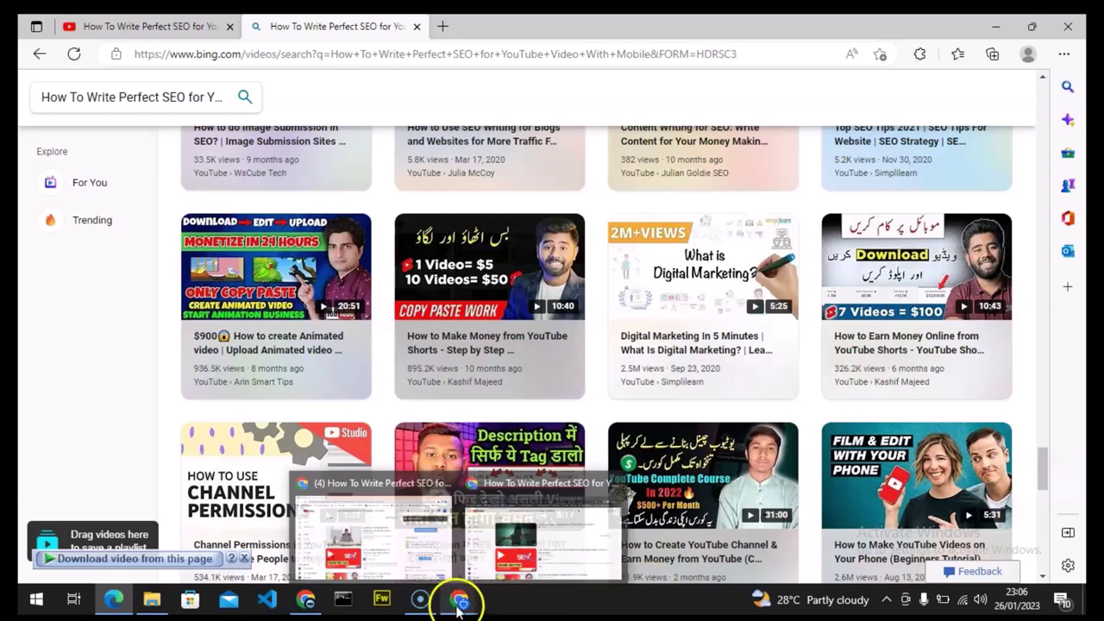
left_click(375, 550)
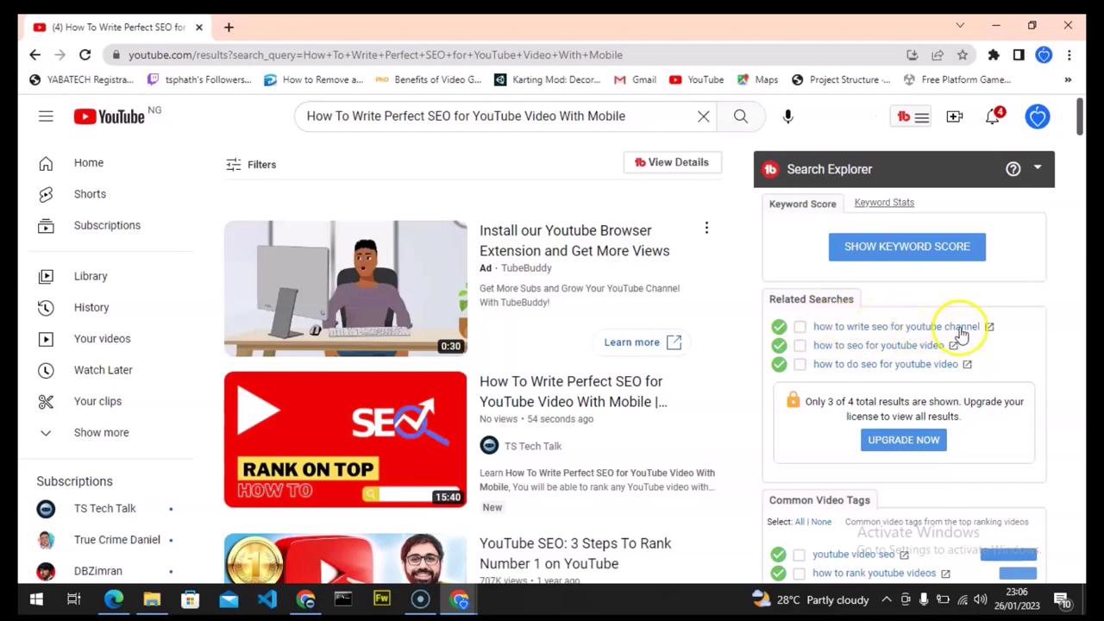
mouse_move(492, 384)
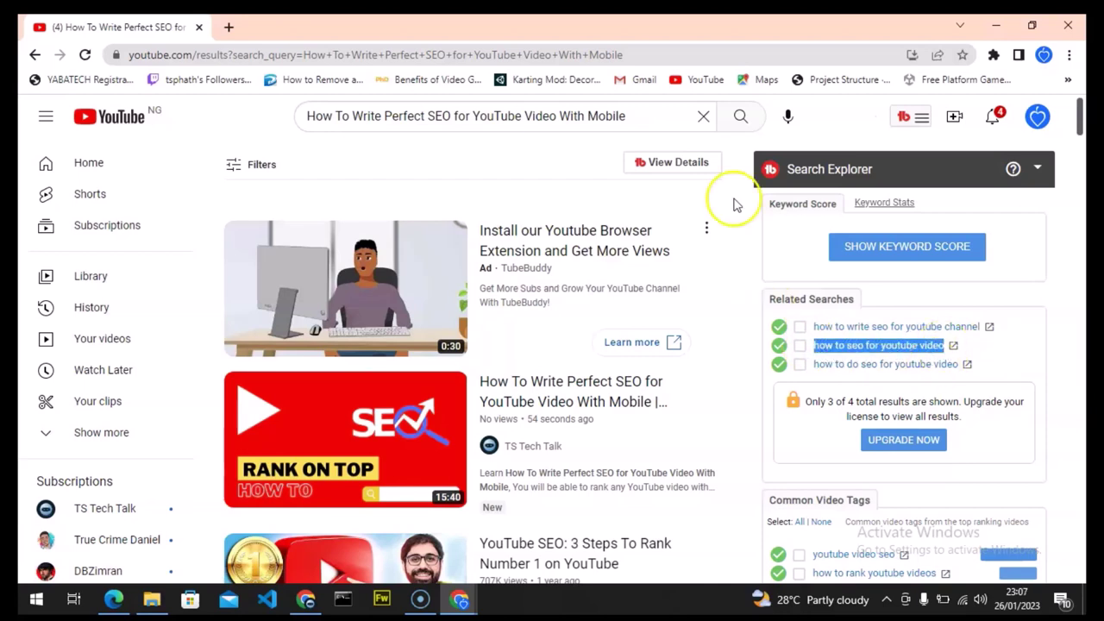
- Return to YouTube Studio and open the details of the newly published "How To Write Perfect SEO for YouTube Video With Mobile" video
left_click(306, 601)
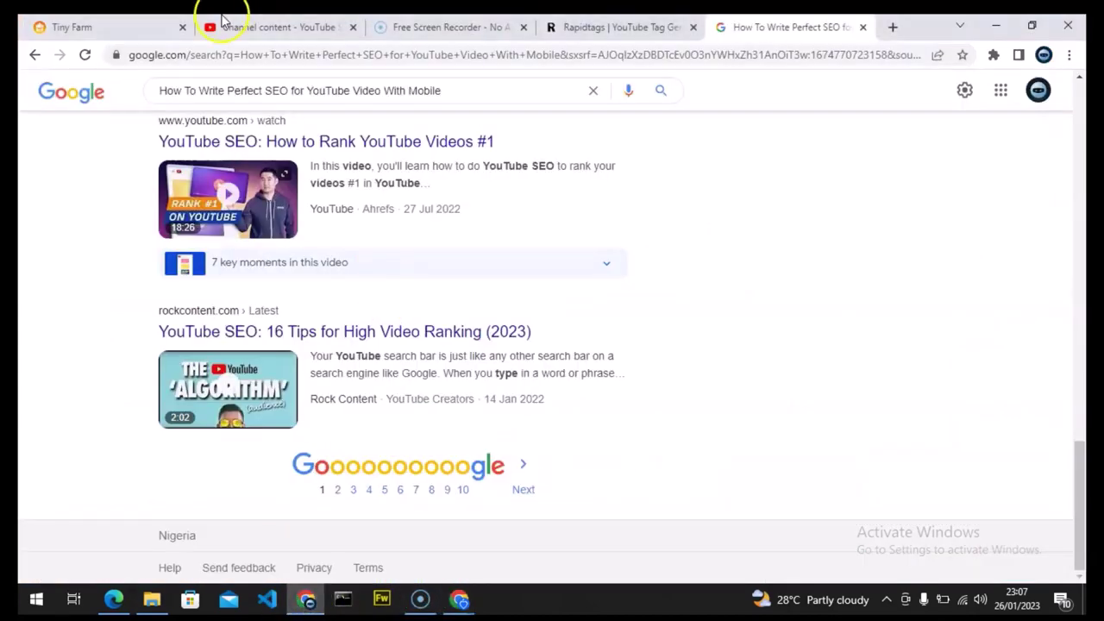
left_click(288, 22)
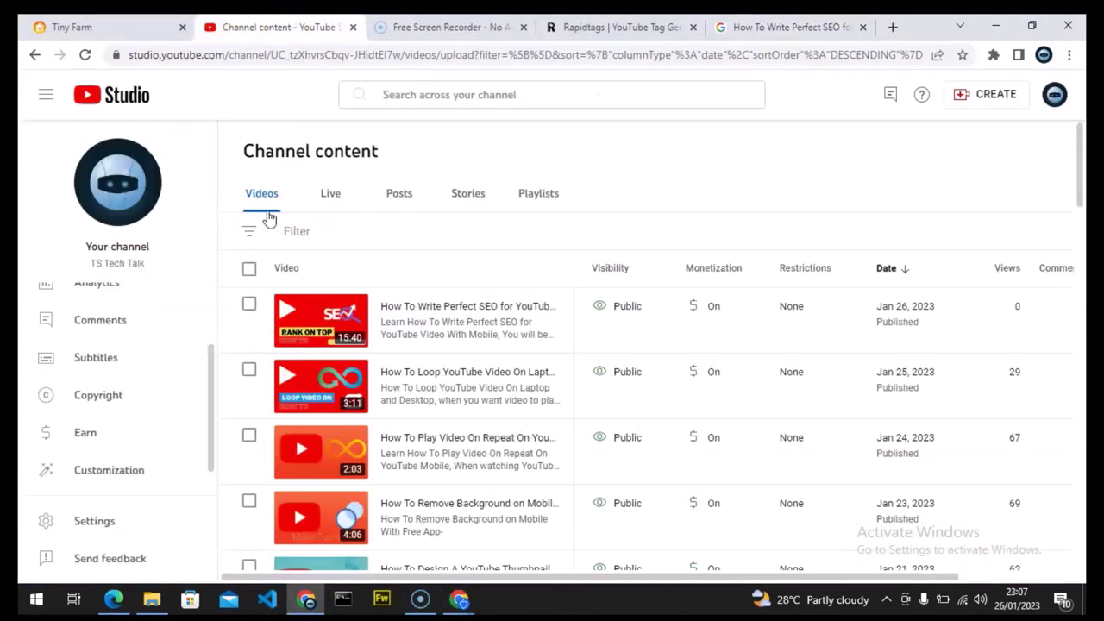
left_click(389, 335)
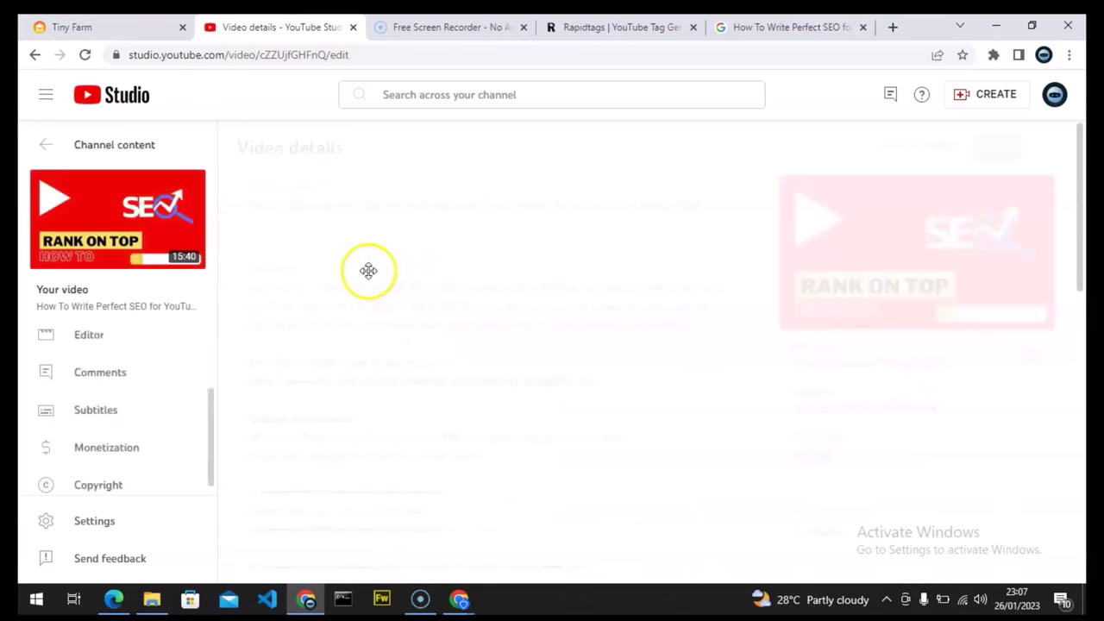
- Add the line "how to seo for youtube video" below the introductory paragraph of the video description
left_click(701, 327)
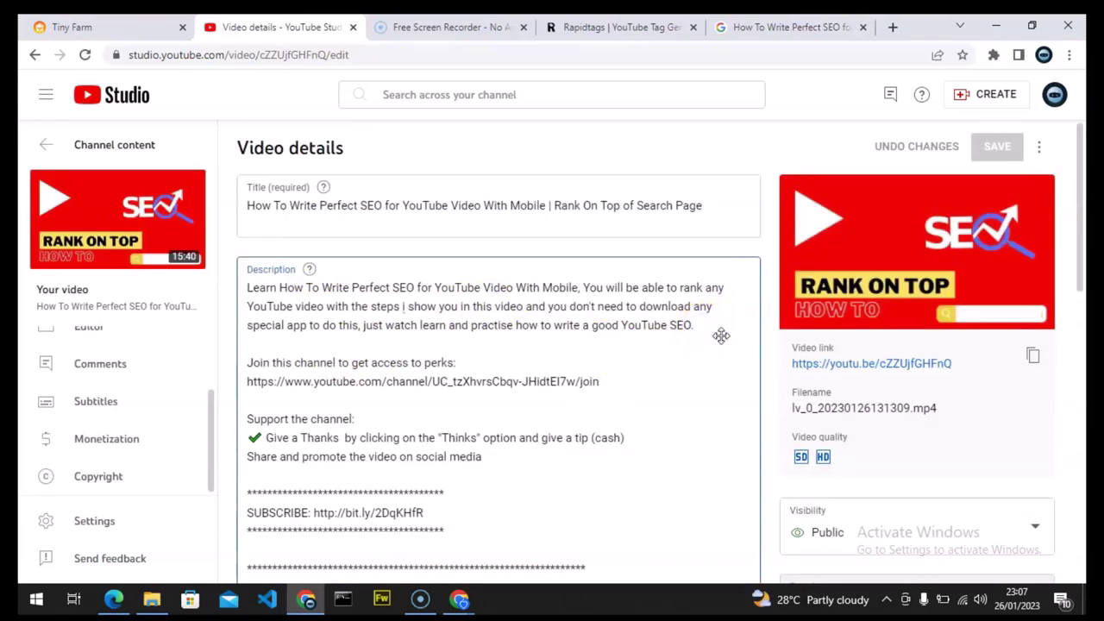
key("Return")
key("Return")
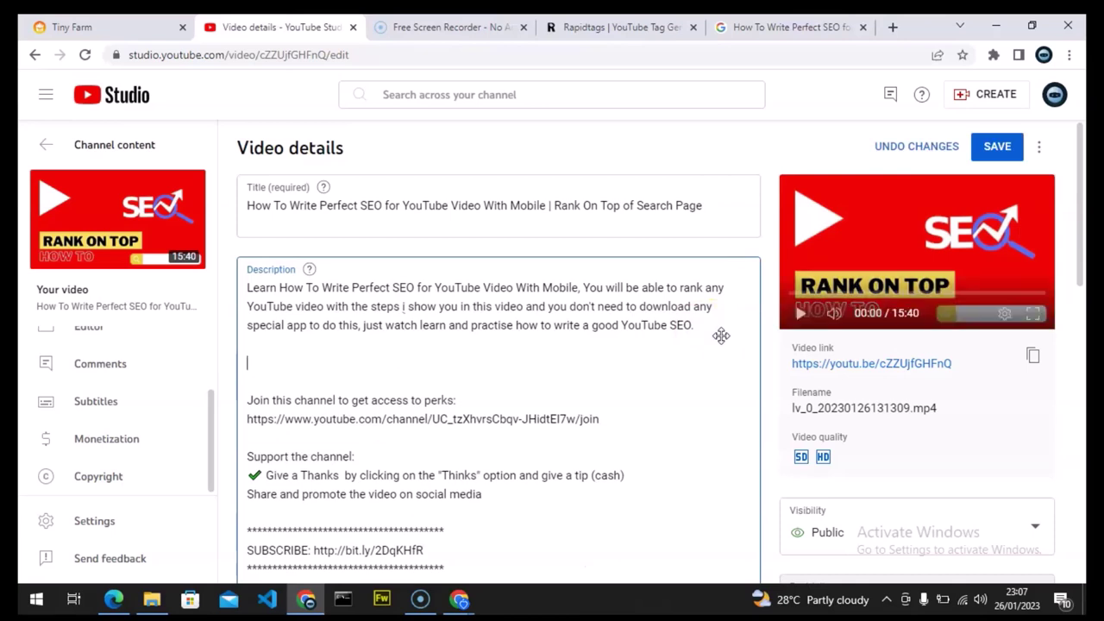
type("how to seo for youtube video")
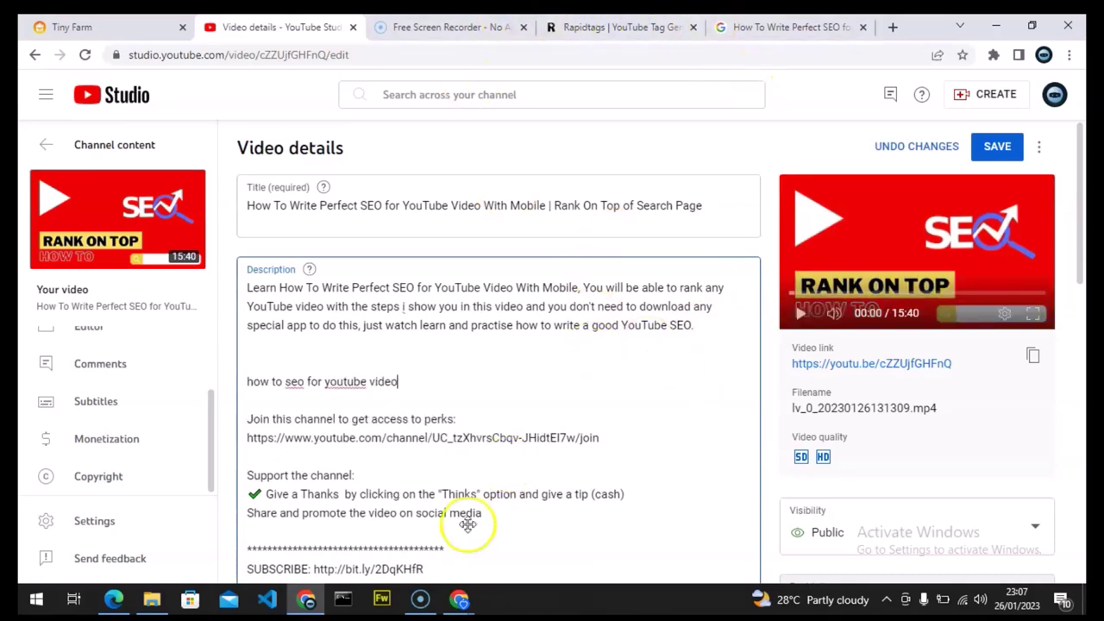
- Close the Incognito window and copy the related search "how to do seo for youtube video" from the other profile's YouTube results
left_click(470, 611)
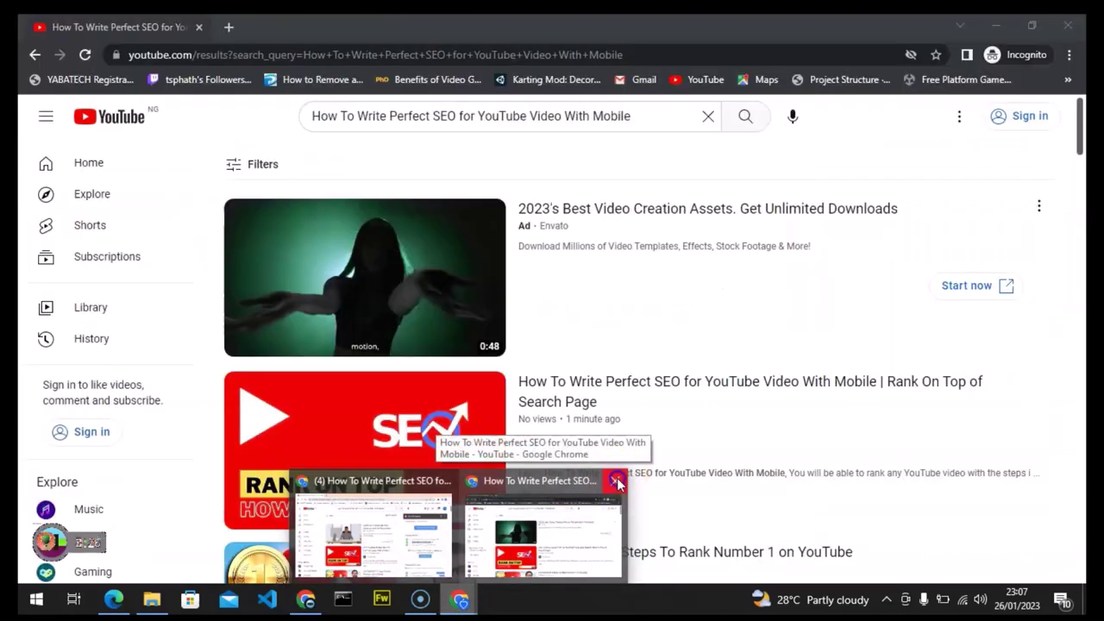
left_click(617, 481)
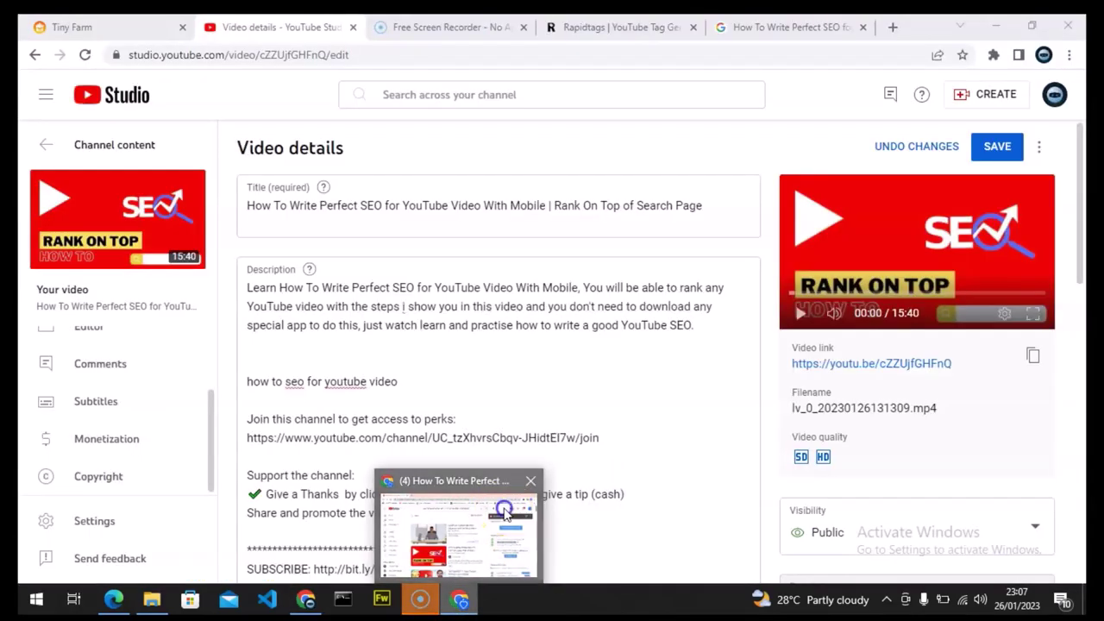
left_click(500, 509)
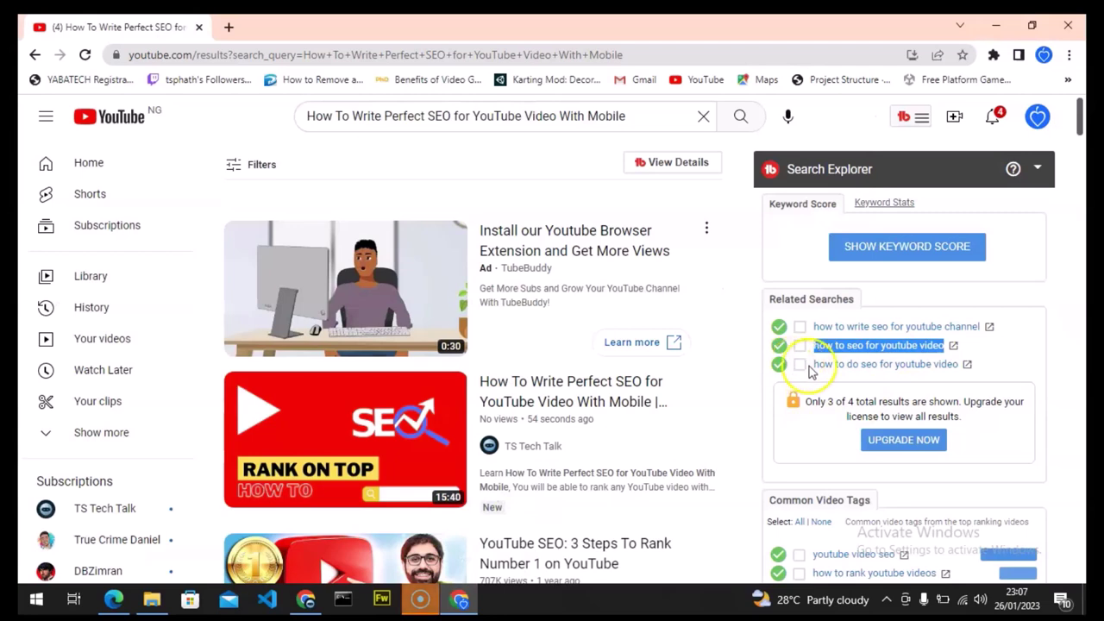
left_click_drag(814, 366, 955, 369)
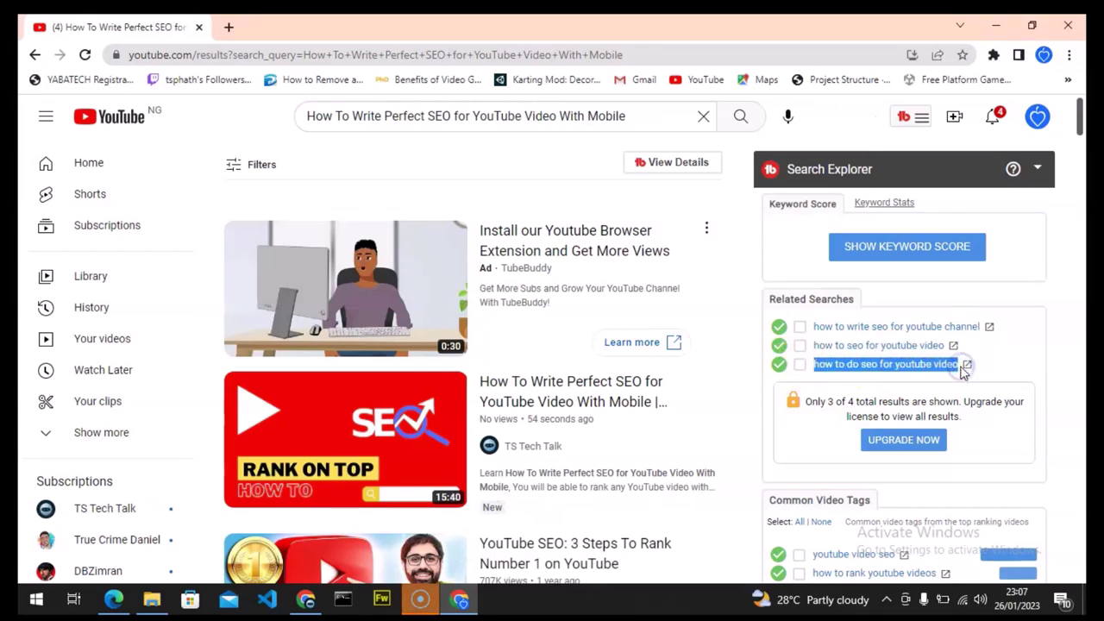
- Add "how to do seo for youtube video" to the video description, one blank line below the first keyword phrase
key("alt+Tab")
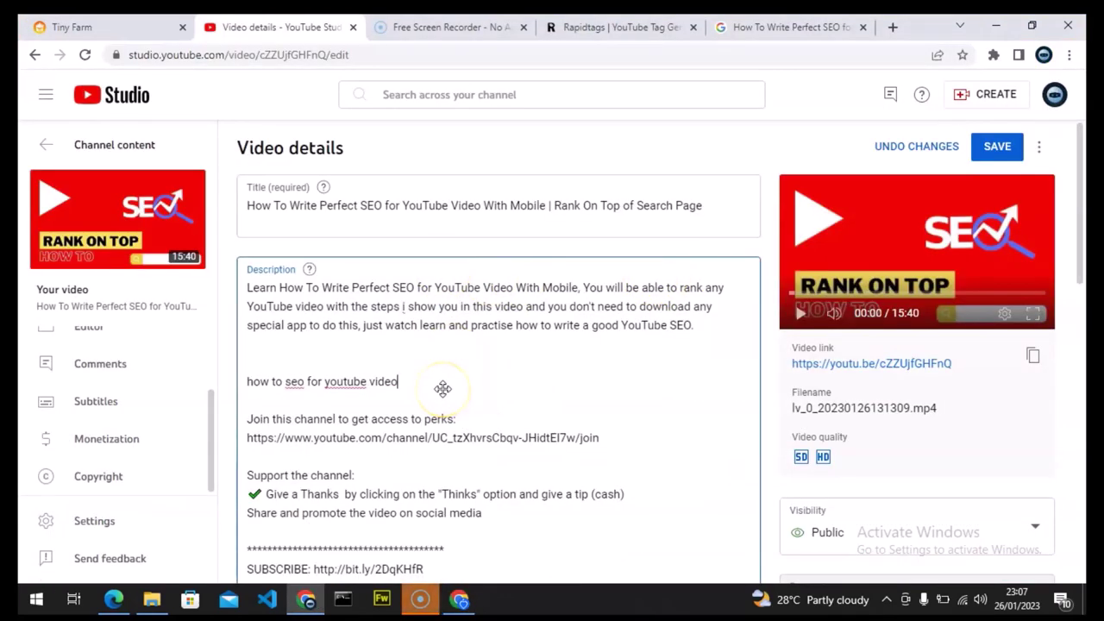
key("Return")
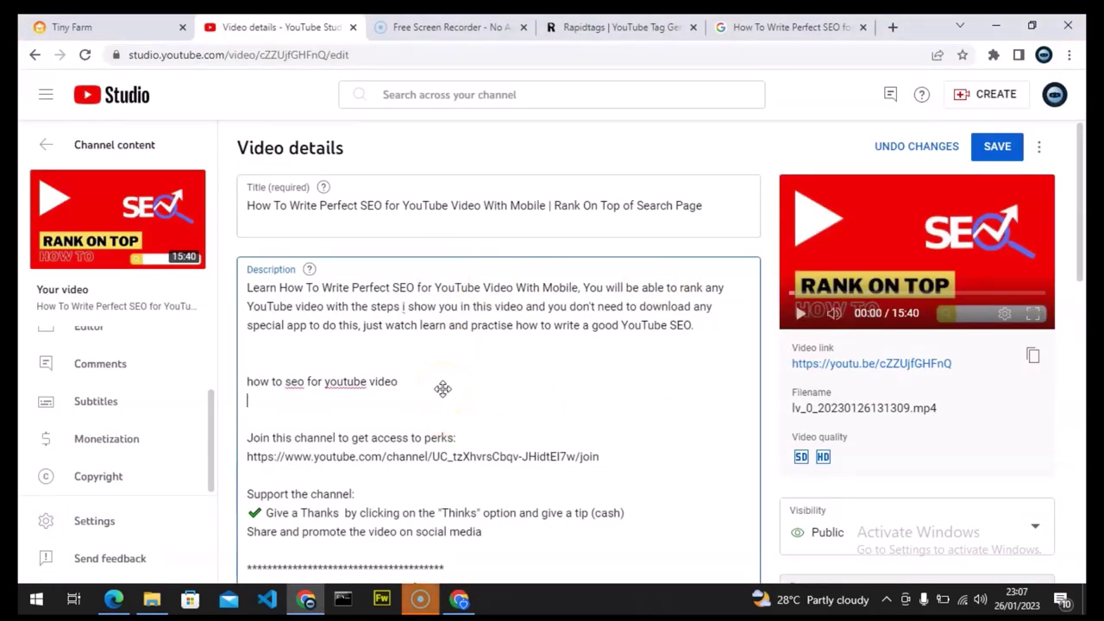
key("Return")
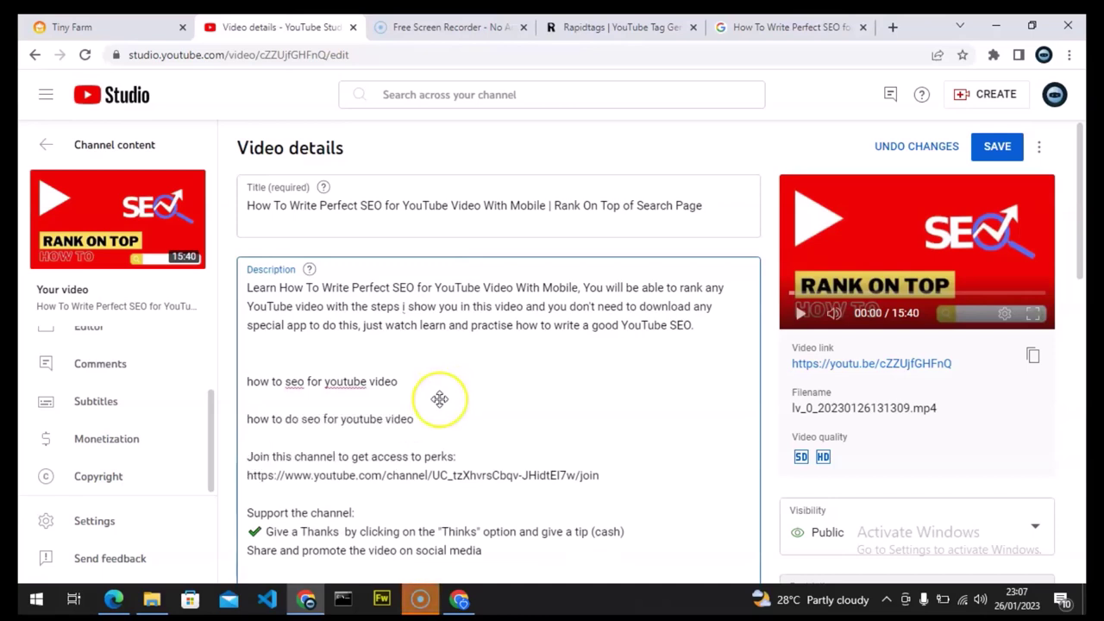
- Start a new line below "how to do seo for youtube video" in the description and return to the top of the Google video results
key("Return")
key("Return")
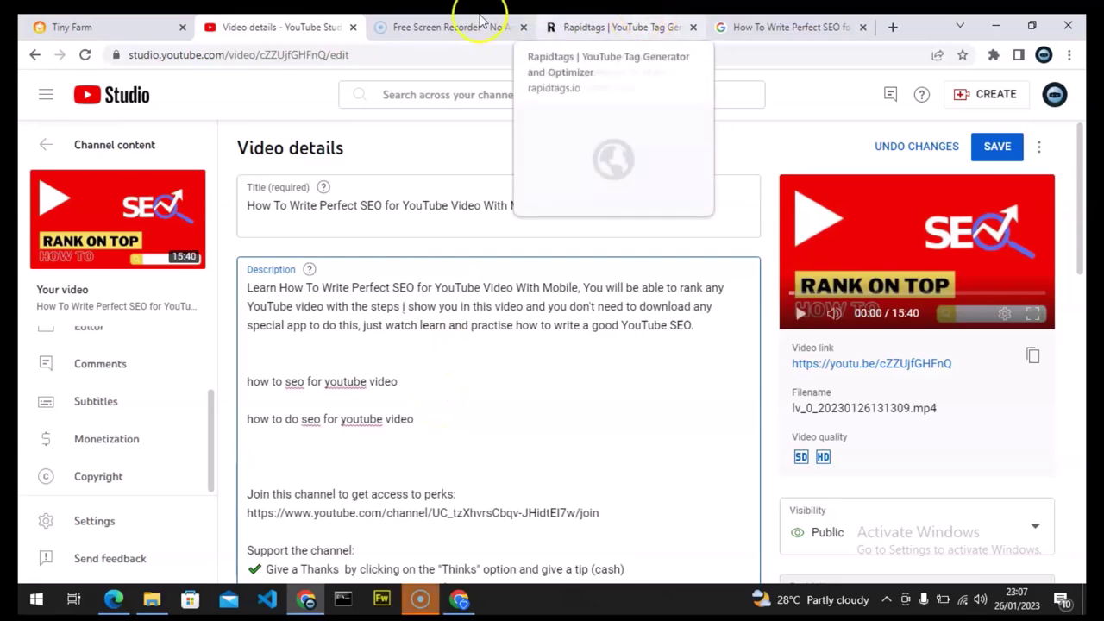
left_click(459, 598)
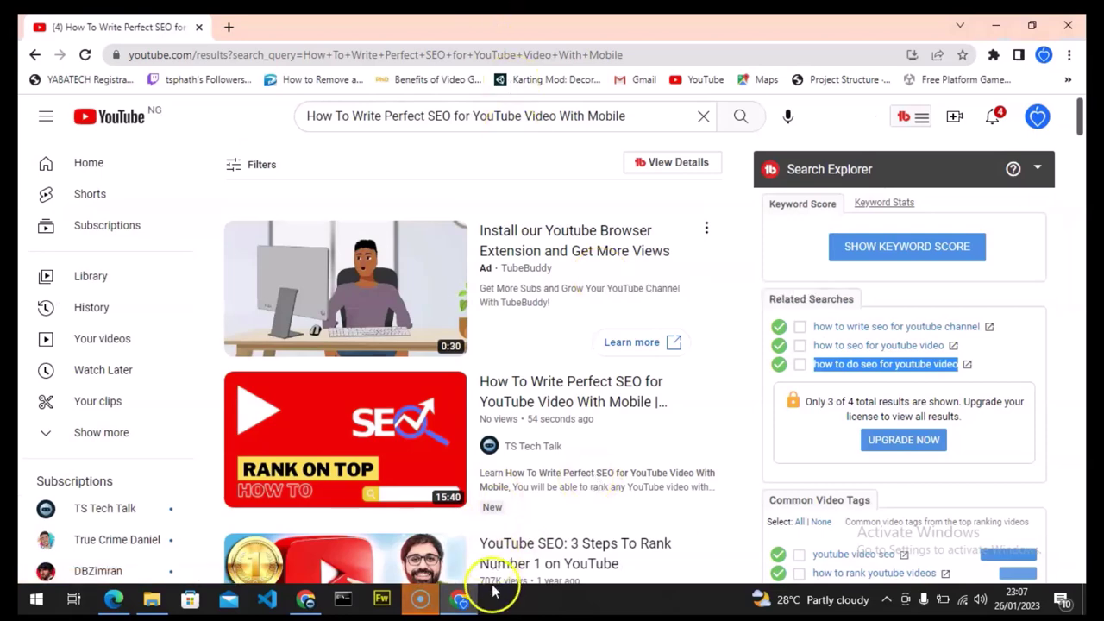
left_click(305, 598)
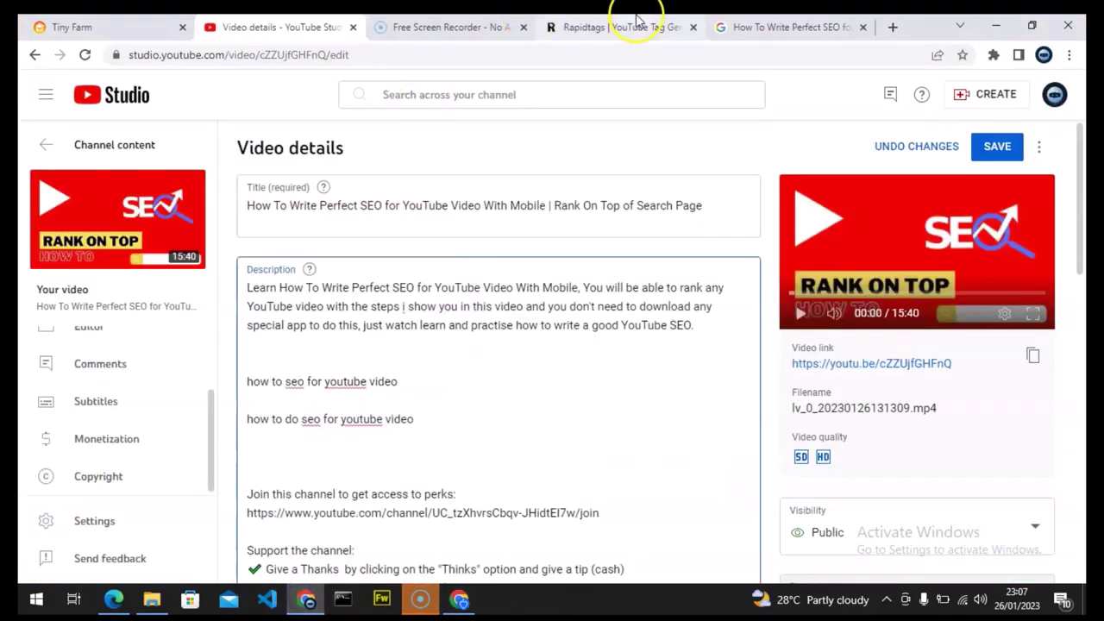
left_click(823, 25)
left_click(1085, 284)
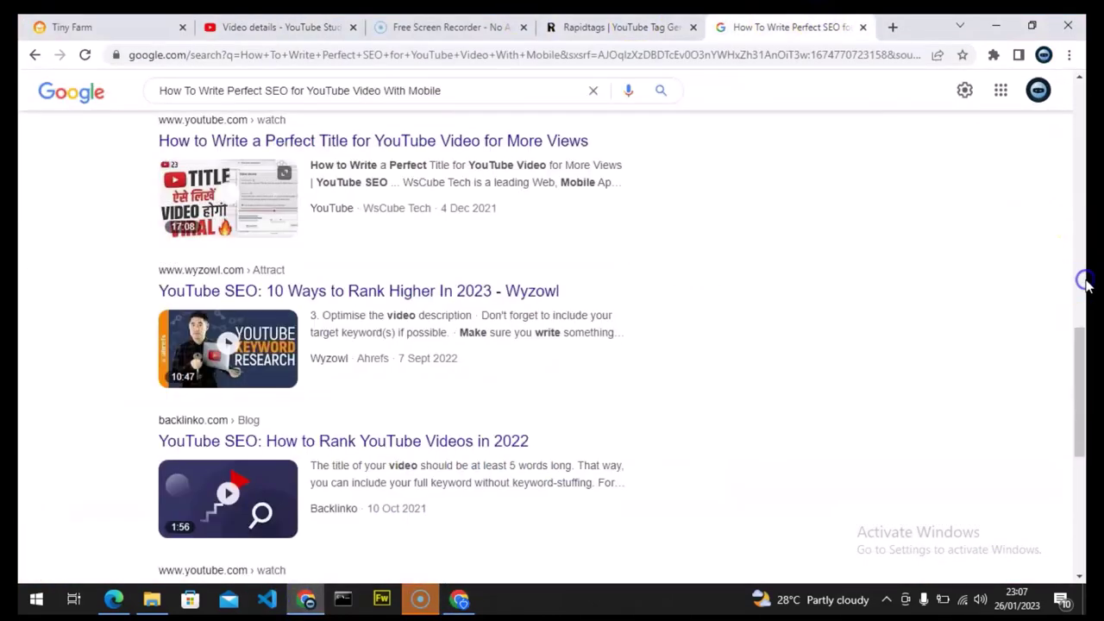
left_click_drag(1085, 285, 1086, 53)
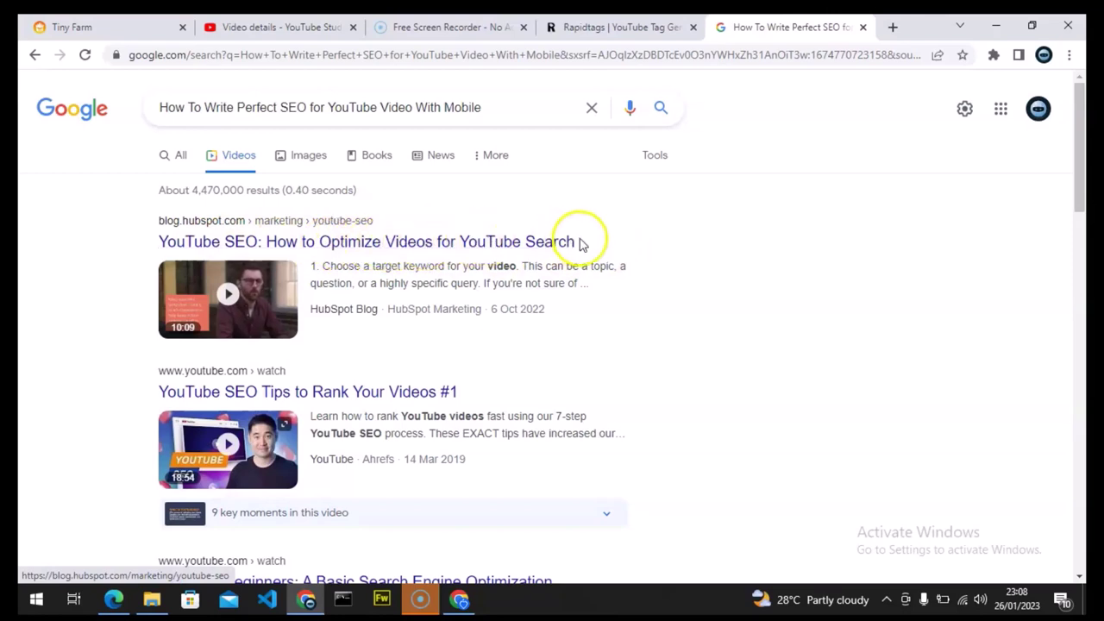
- Copy the first Google result's title, "YouTube SEO: How to Optimize Videos for YouTube Search", into the video description below the second keyword phrase
left_click_drag(589, 246, 159, 244)
key("ctrl+c")
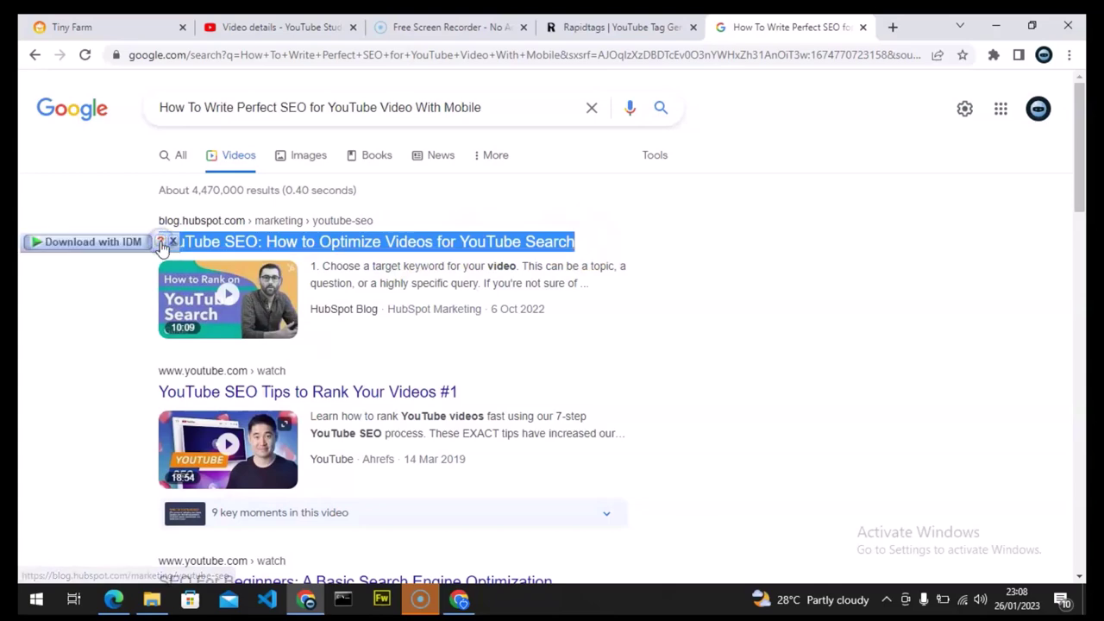
left_click(306, 19)
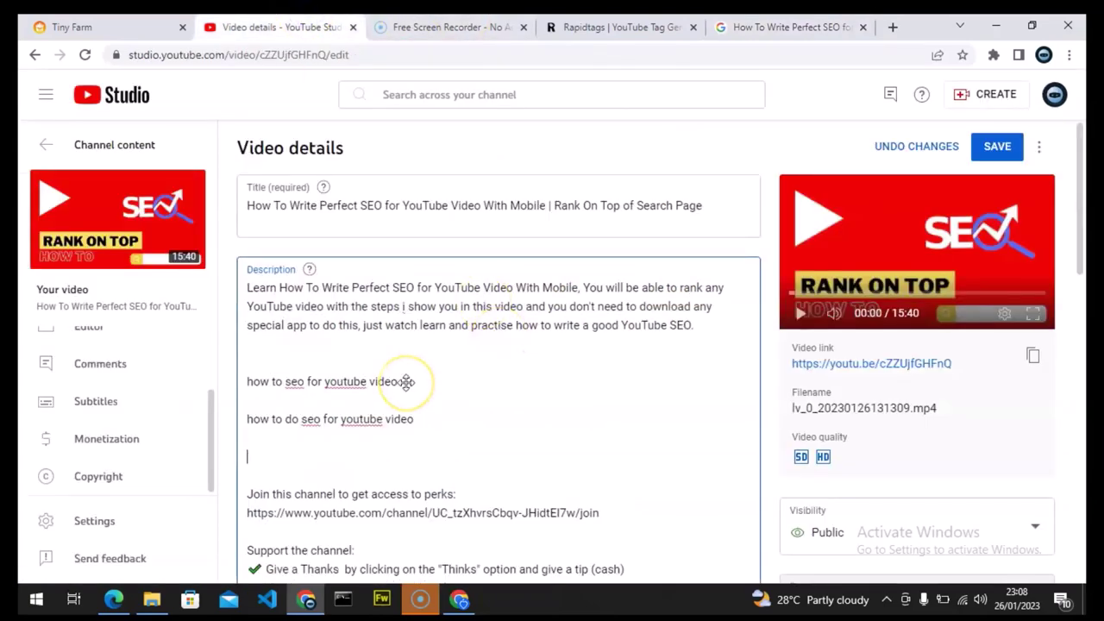
key("ctrl+v")
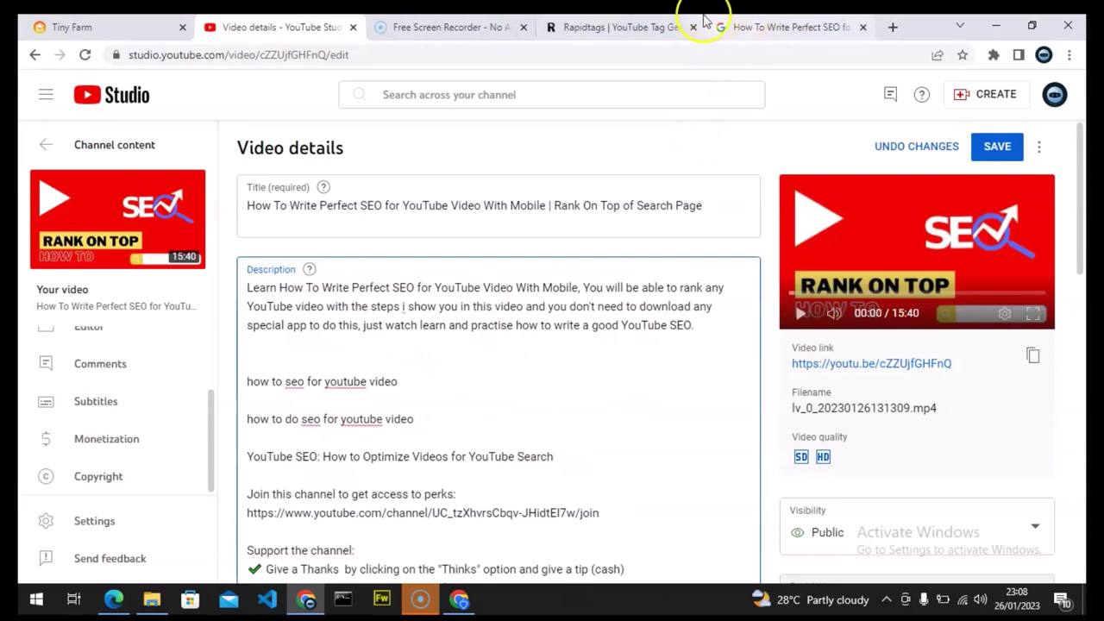
- Copy the second Google result's title, "YouTube SEO Tips to Rank Your Videos #1", into the description and complete its ending as the hashtag #100
left_click(777, 25)
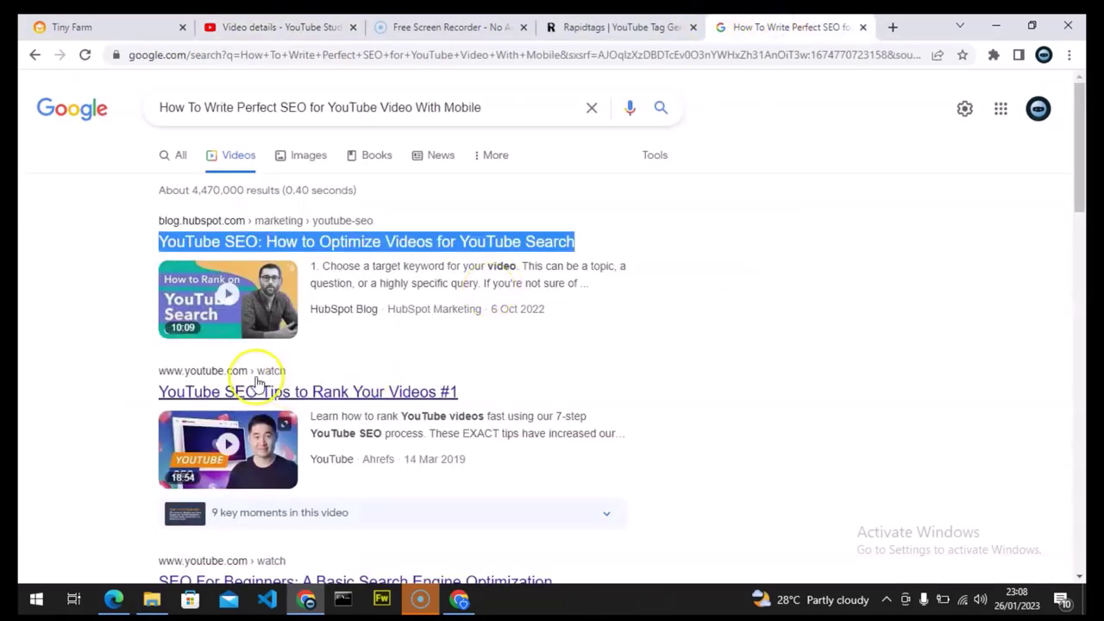
left_click(474, 394)
left_click_drag(474, 394, 164, 392)
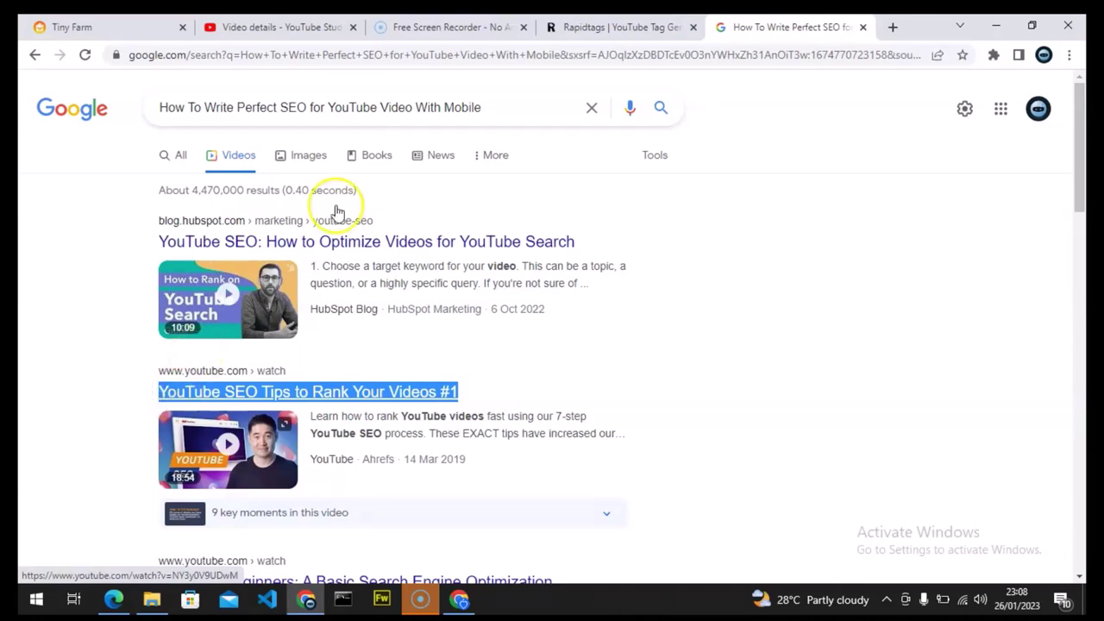
left_click(294, 19)
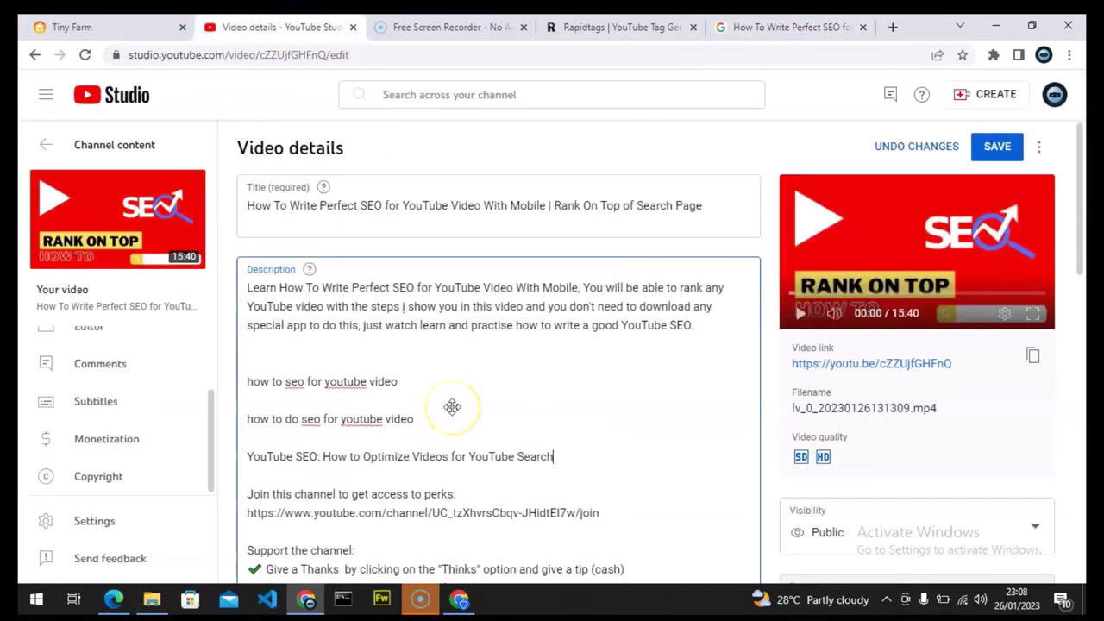
key("Return")
key("Return")
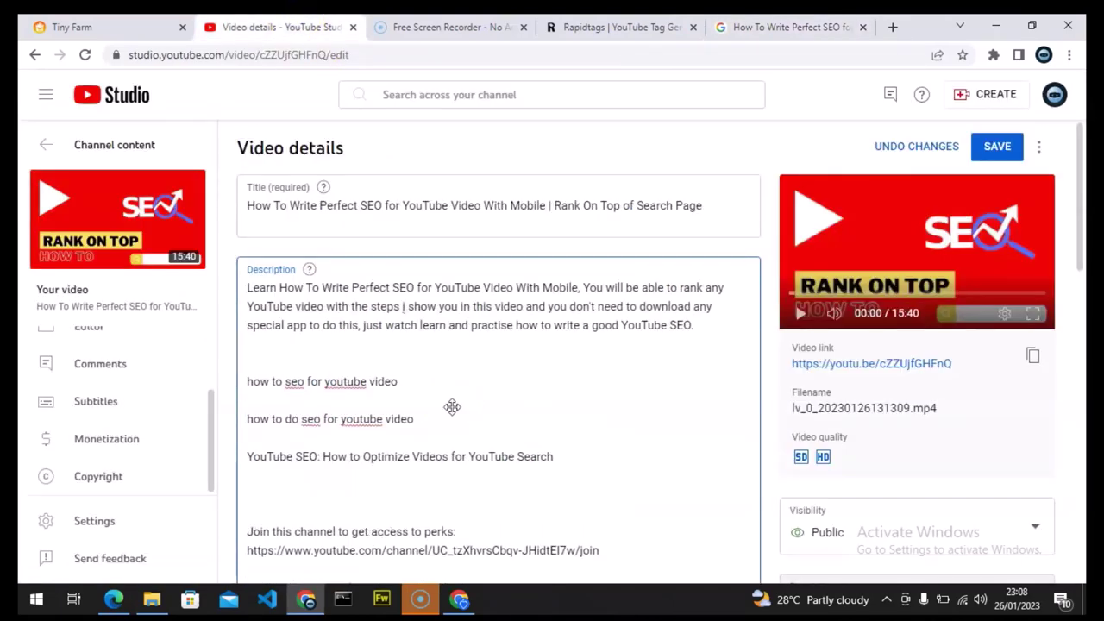
type("YouTube SEO Tips to Rank Your Videos #1")
type("00")
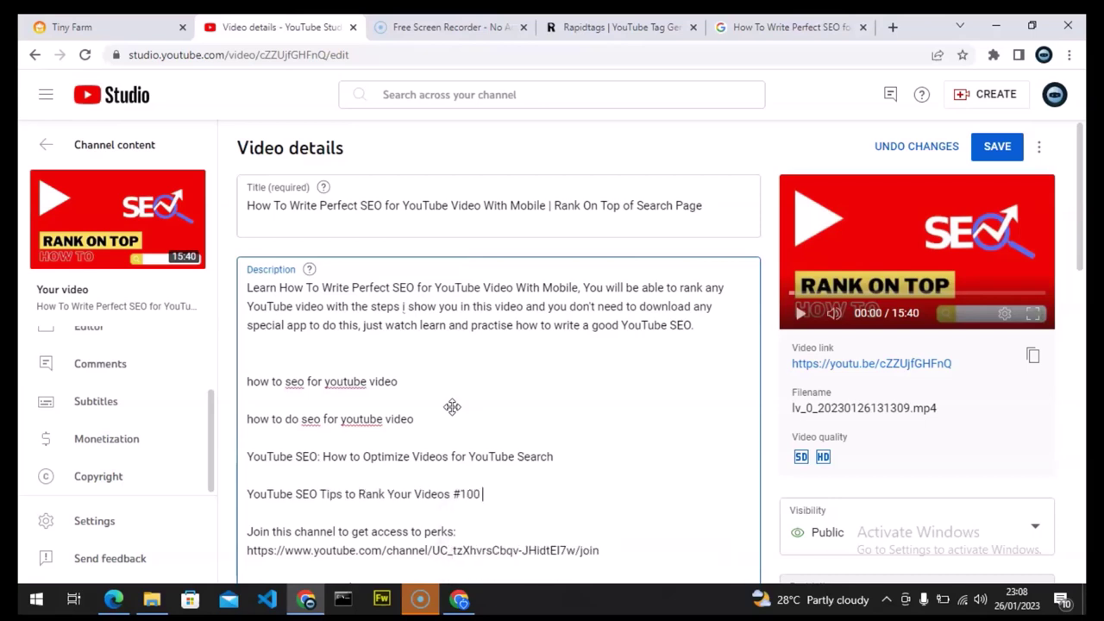
- Delete the title text before #100 and insert "YouTube SEO Tips to Rank Your Videos #1" on the line below the hashtag
key("ctrl+Left")
key("shift+Home")
key("BackSpace")
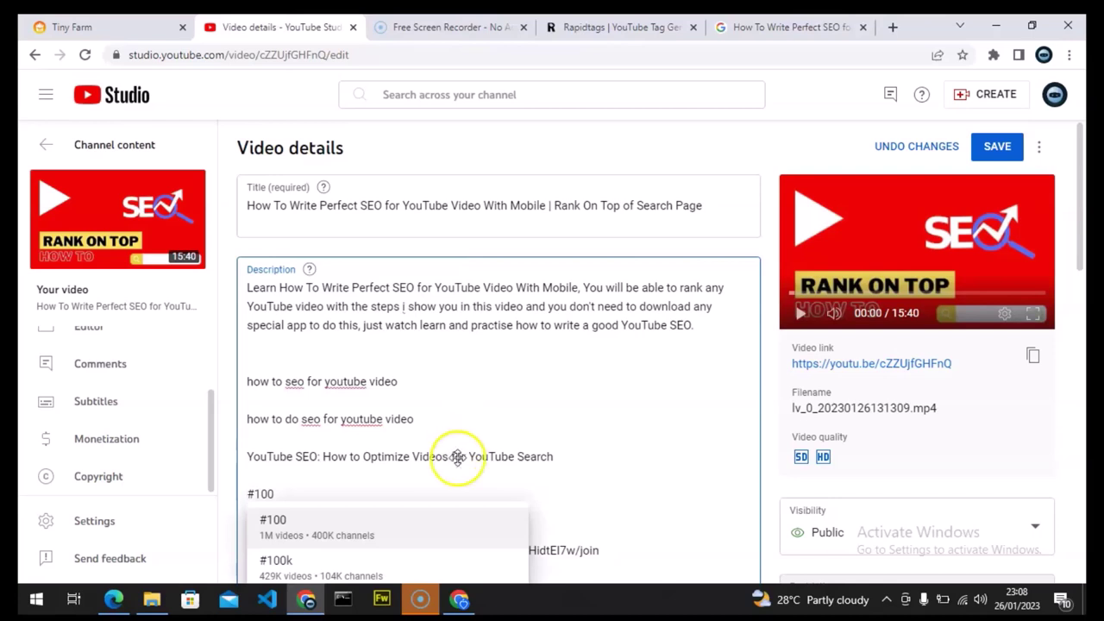
left_click(310, 496)
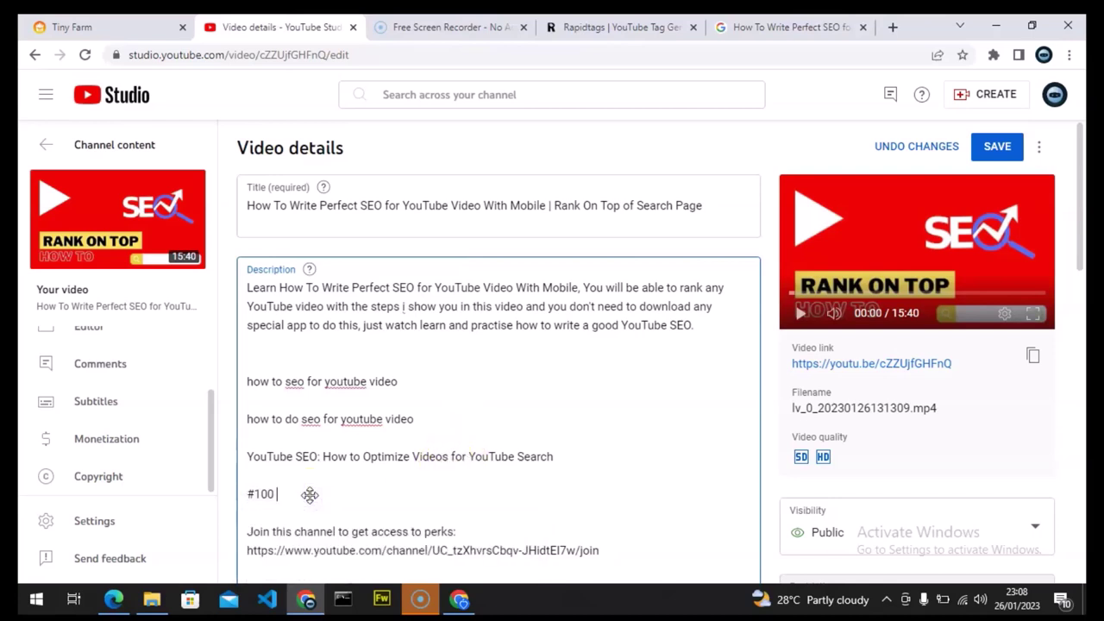
key("Return")
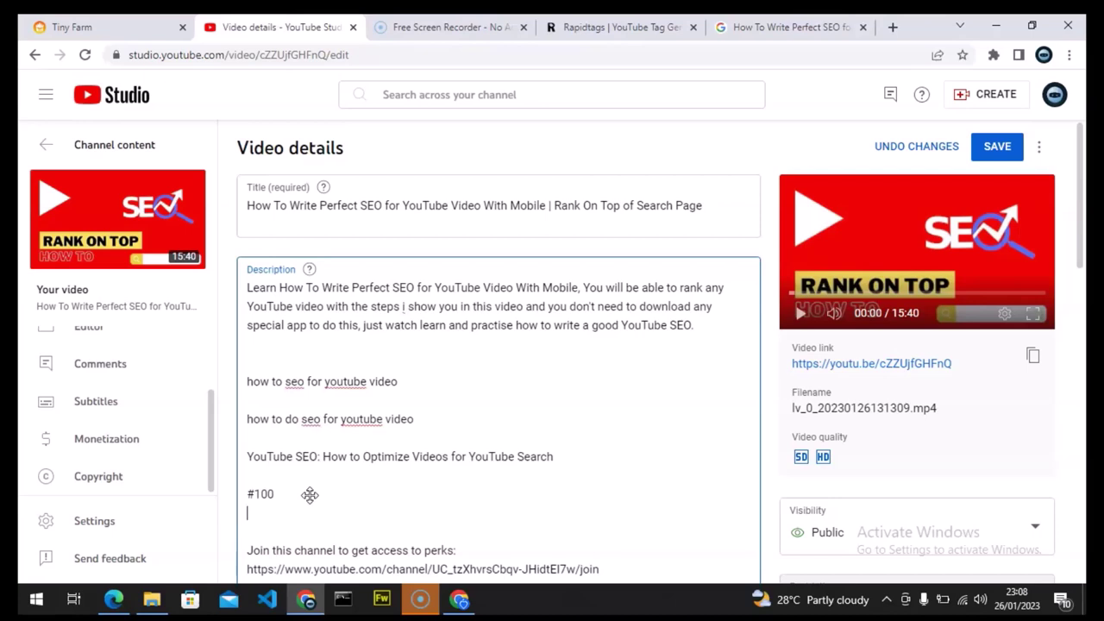
type("YouTube SEO Tips to Rank Your Videos #1")
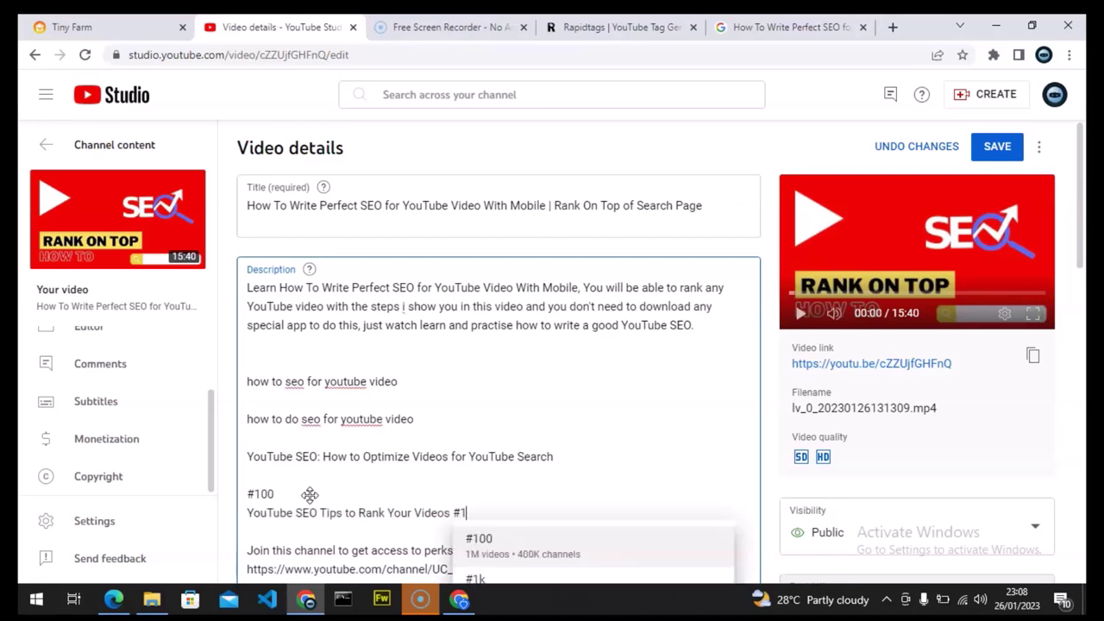
- Dismiss the hashtag suggestions while keeping "#1", and start a new line one blank line below the title phrase
left_click(490, 482)
left_click(487, 509)
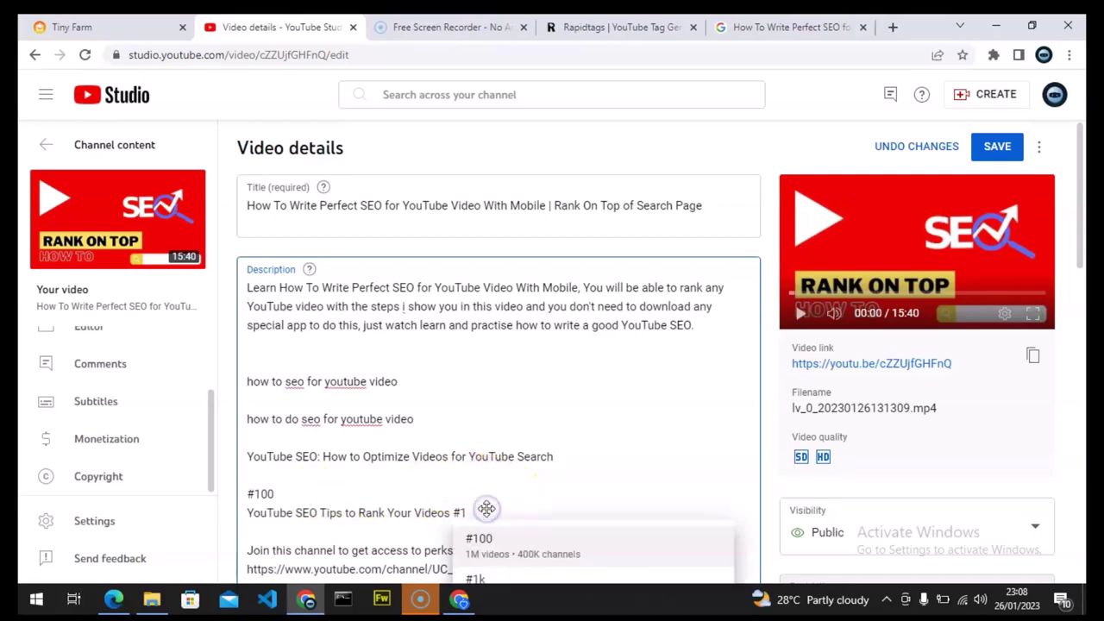
key("Return")
key("BackSpace")
key("BackSpace")
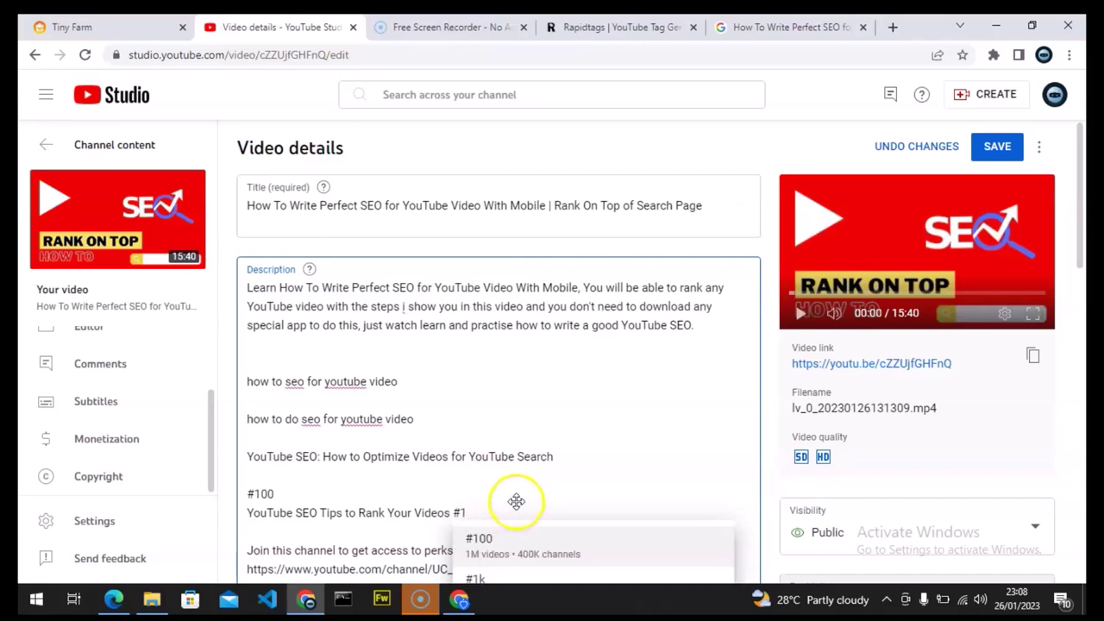
key("Escape")
key("Return")
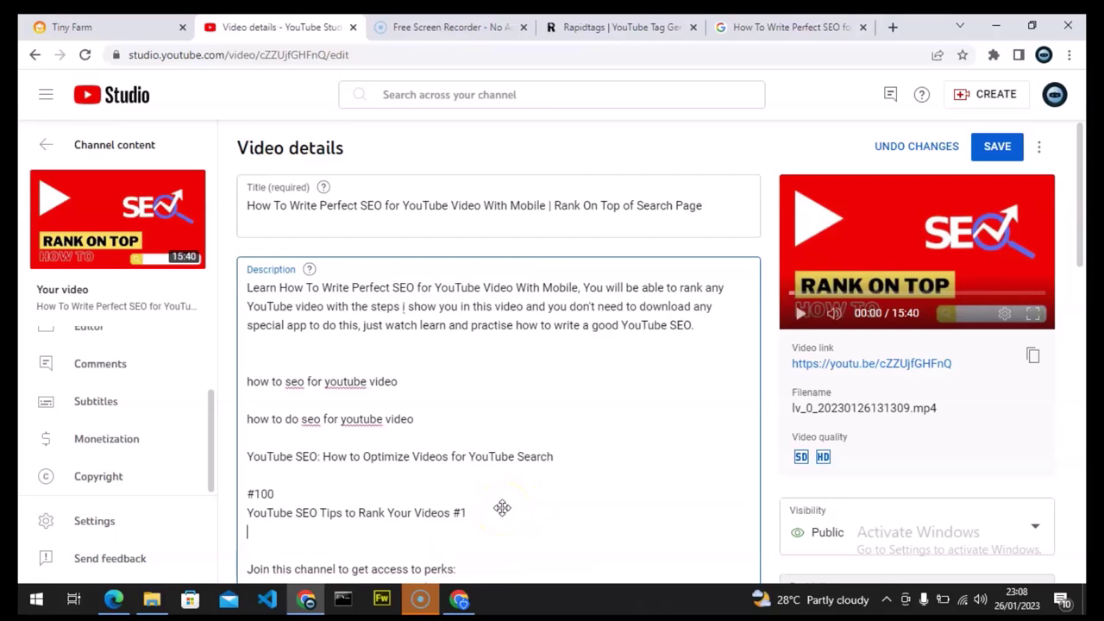
key("Return")
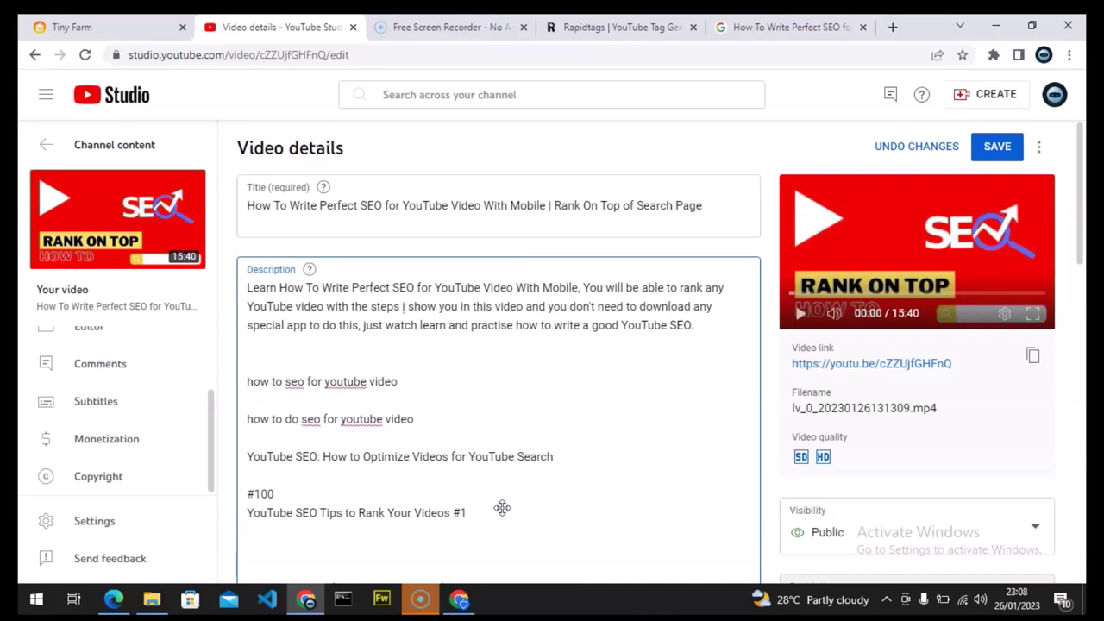
- Add the hashtags #youtube, #seo and #rank on one line below the keyword phrases in the description
type("#")
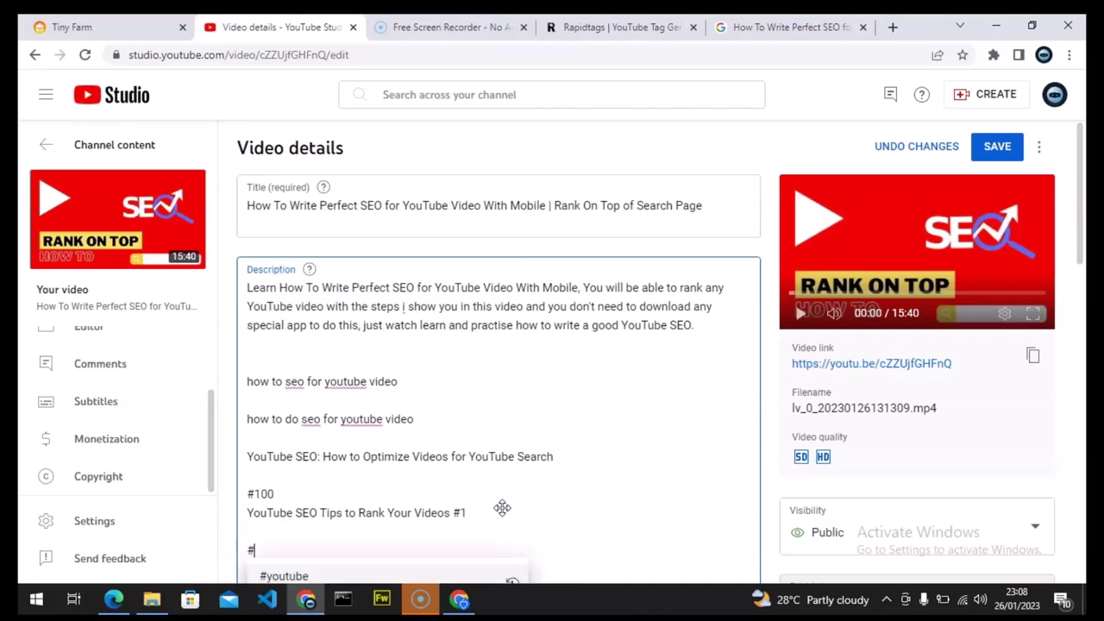
left_click(328, 567)
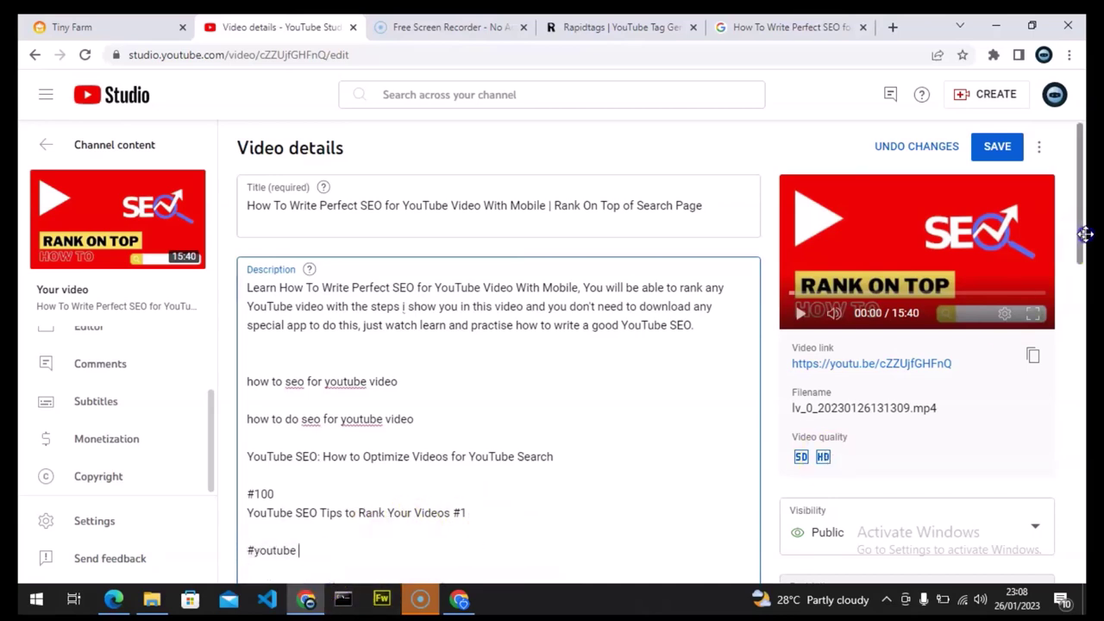
left_click_drag(1085, 233, 1087, 264)
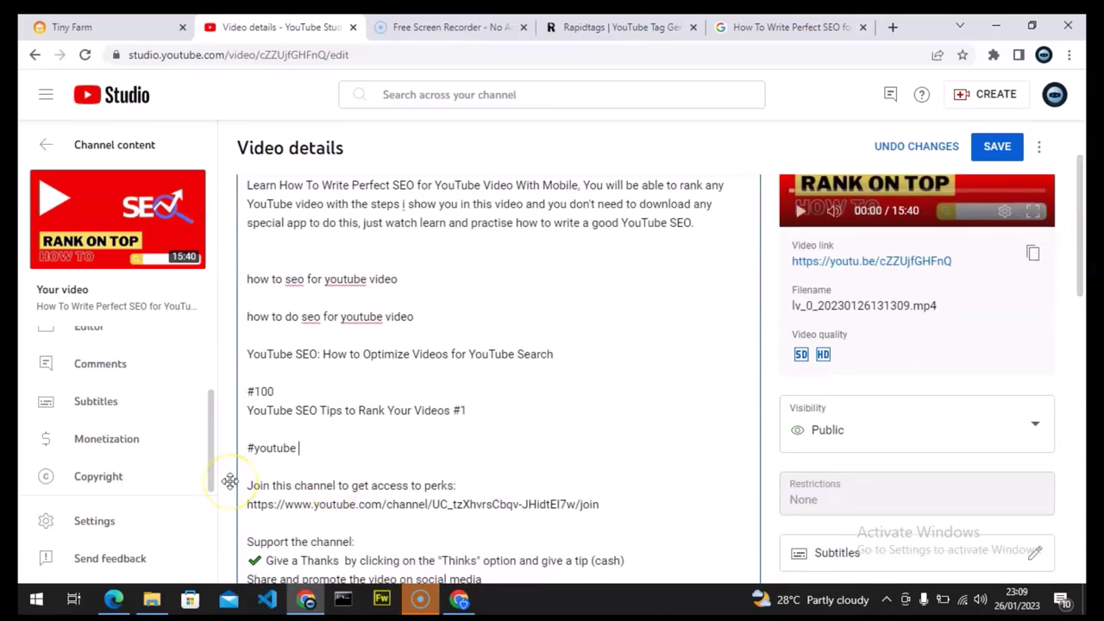
type("#seo")
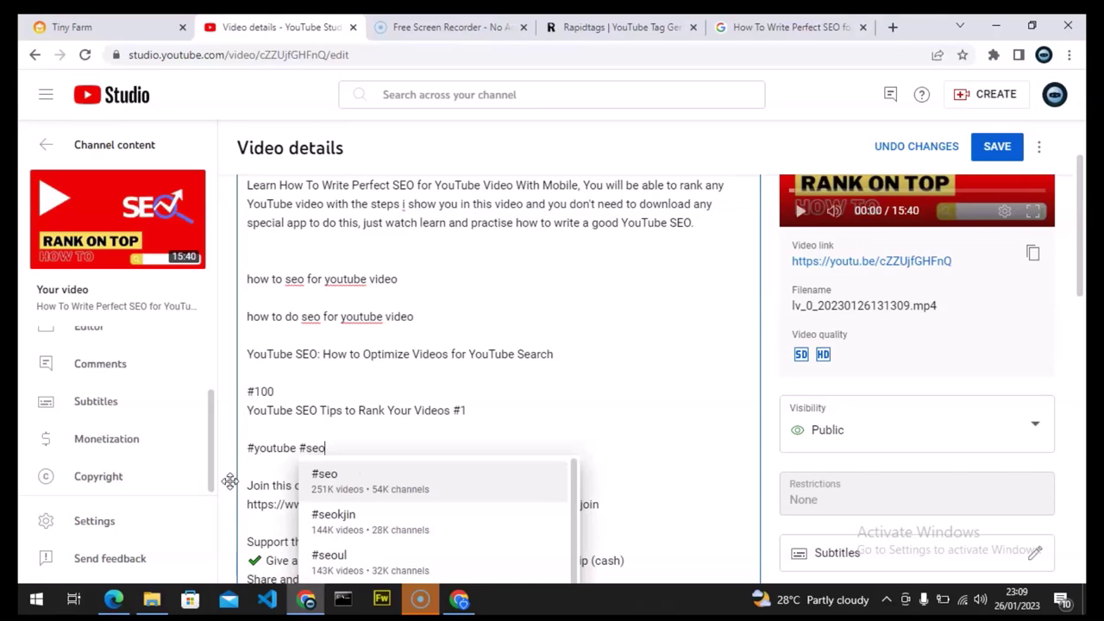
key("Escape")
type("#")
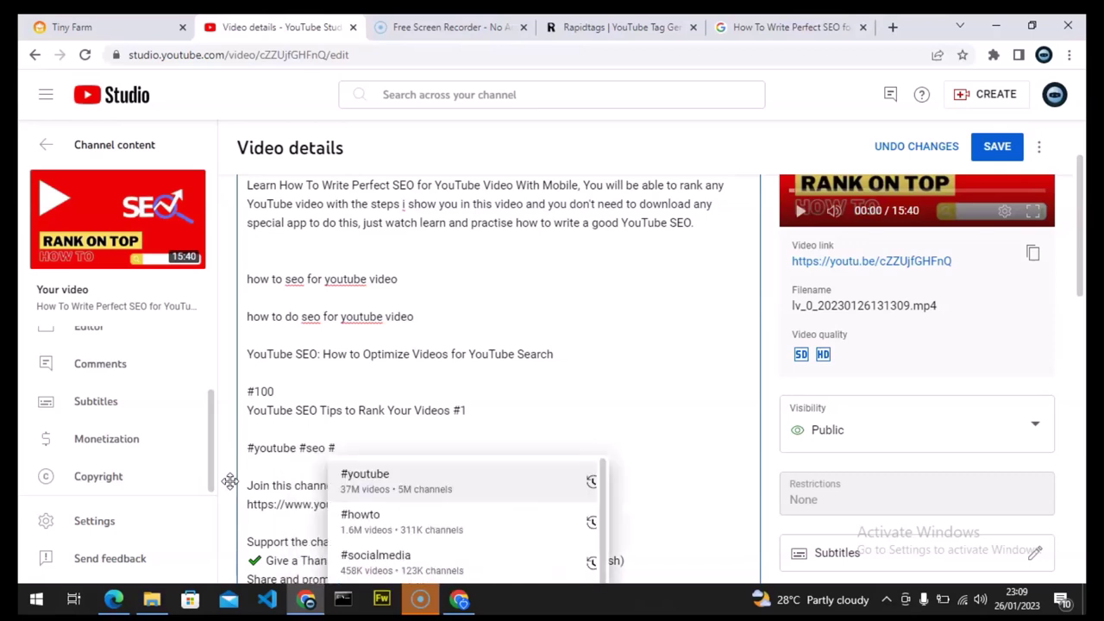
type("rank")
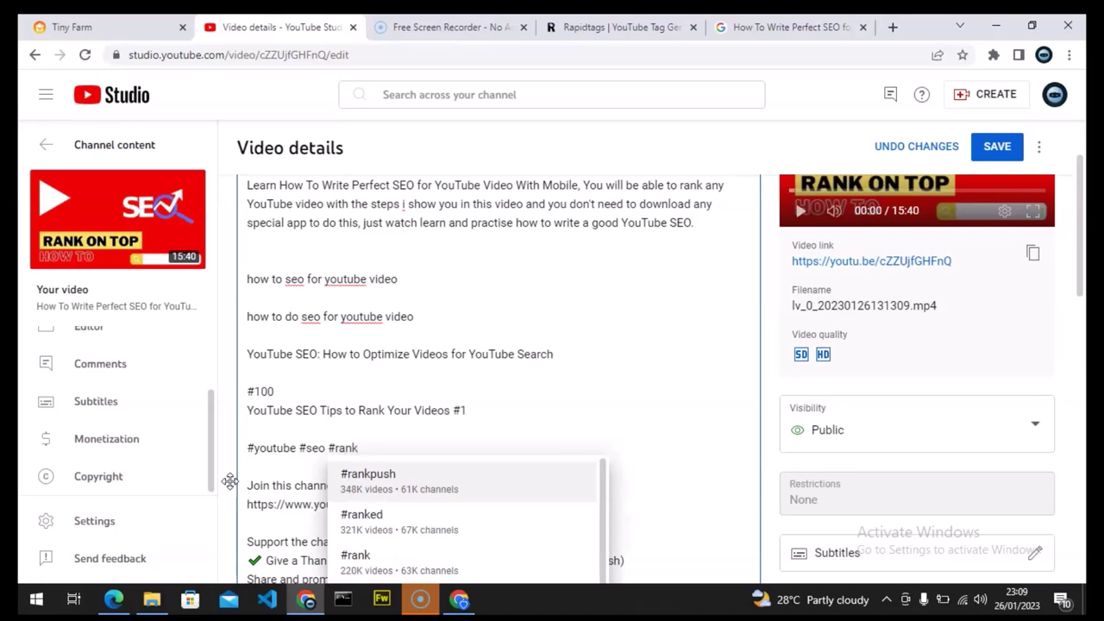
key("Down")
key("Down")
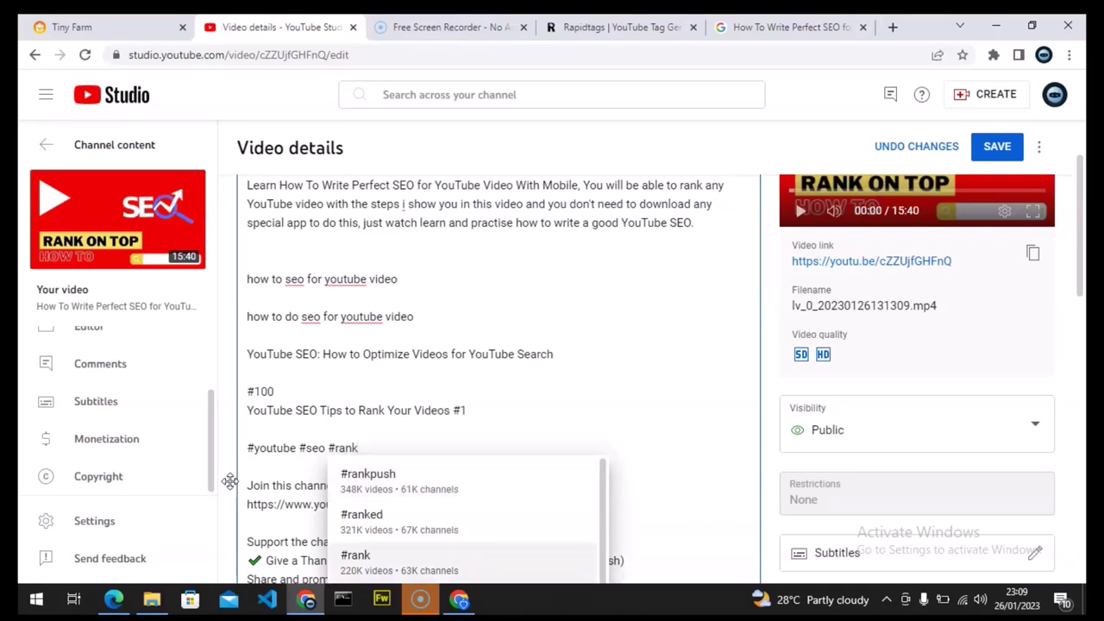
key("Return")
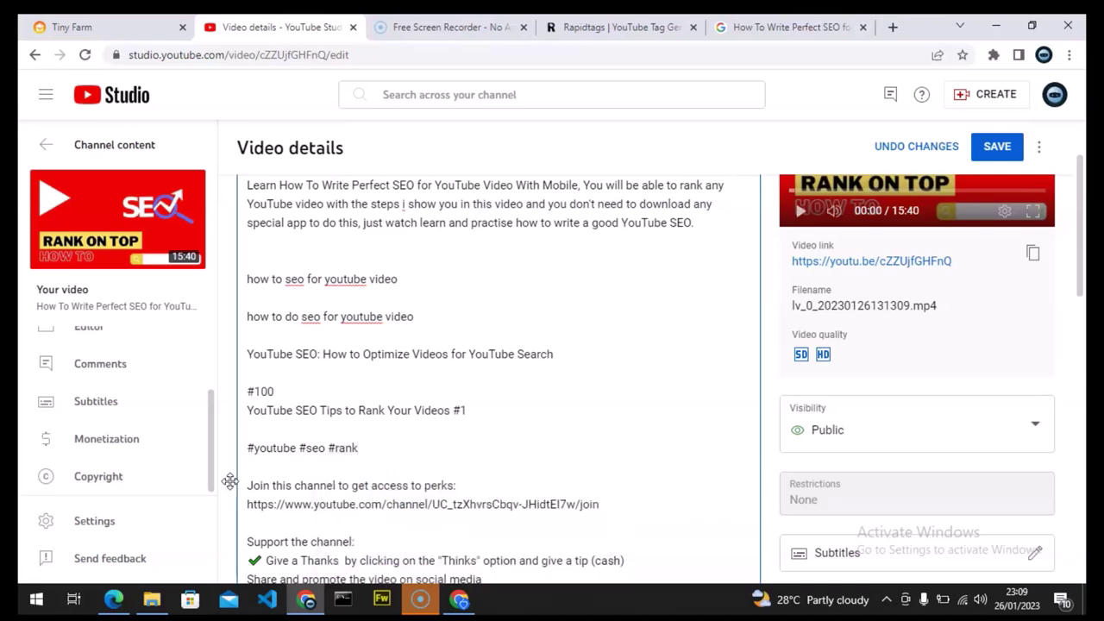
- Add the suggested hashtag #youtube_video_seo after #rank in the description
type("#you")
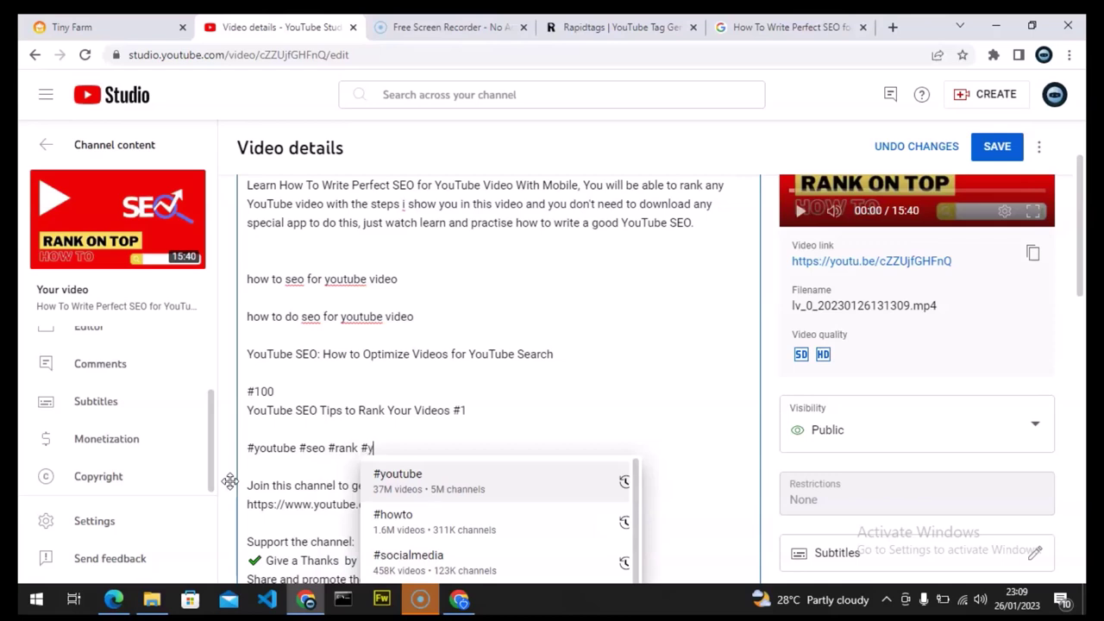
key("BackSpace")
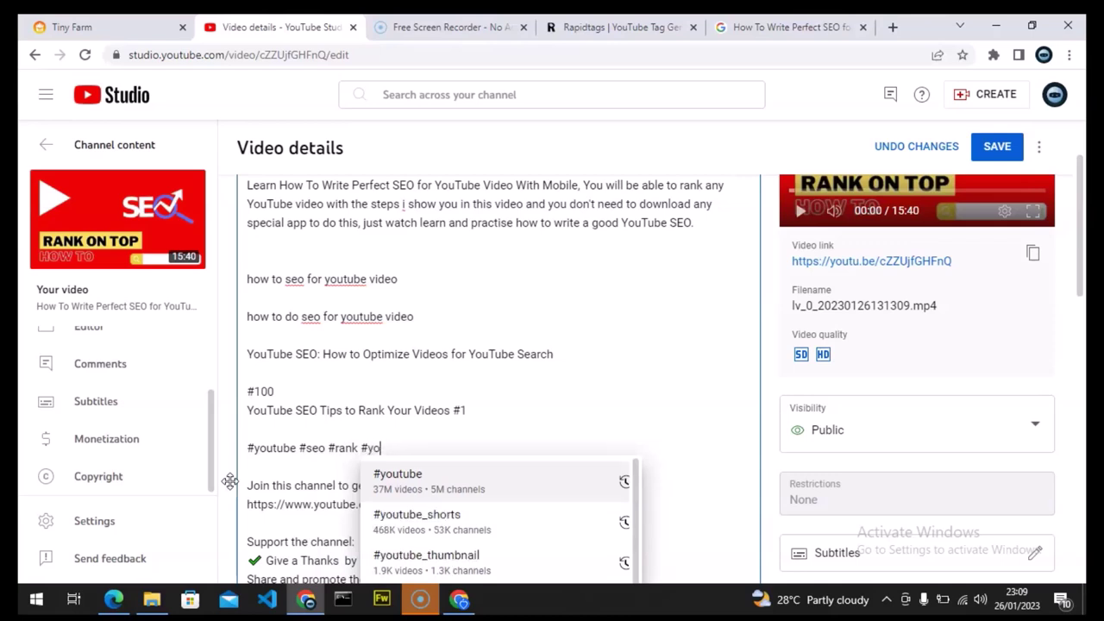
key("BackSpace")
key("BackSpace")
type("Yo")
type("uTube")
type("(")
key("BackSpace")
type("_")
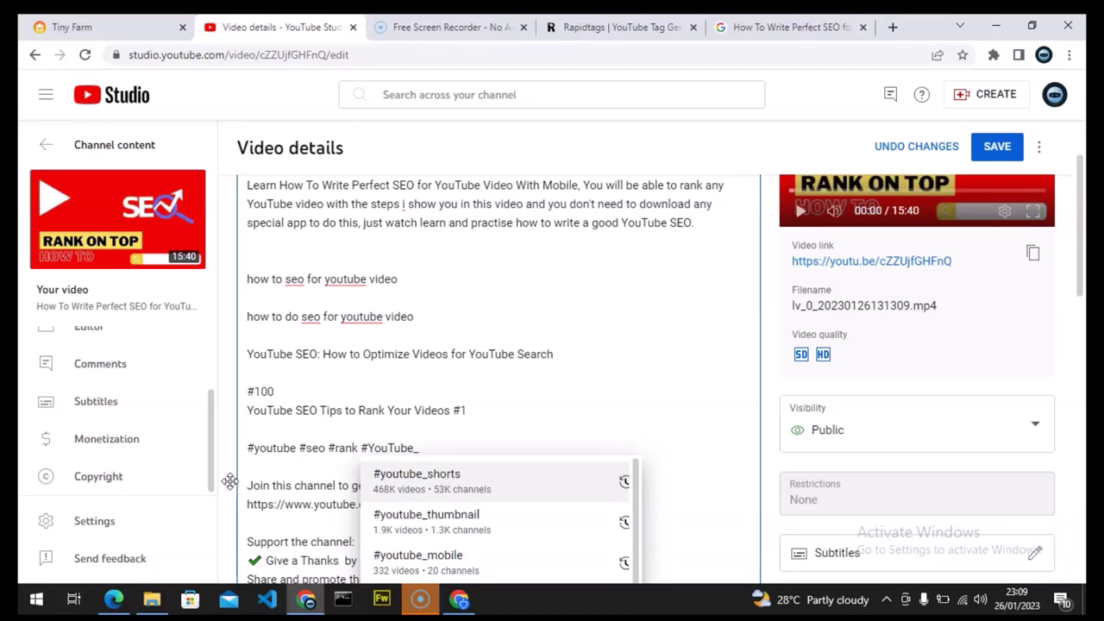
type("Video")
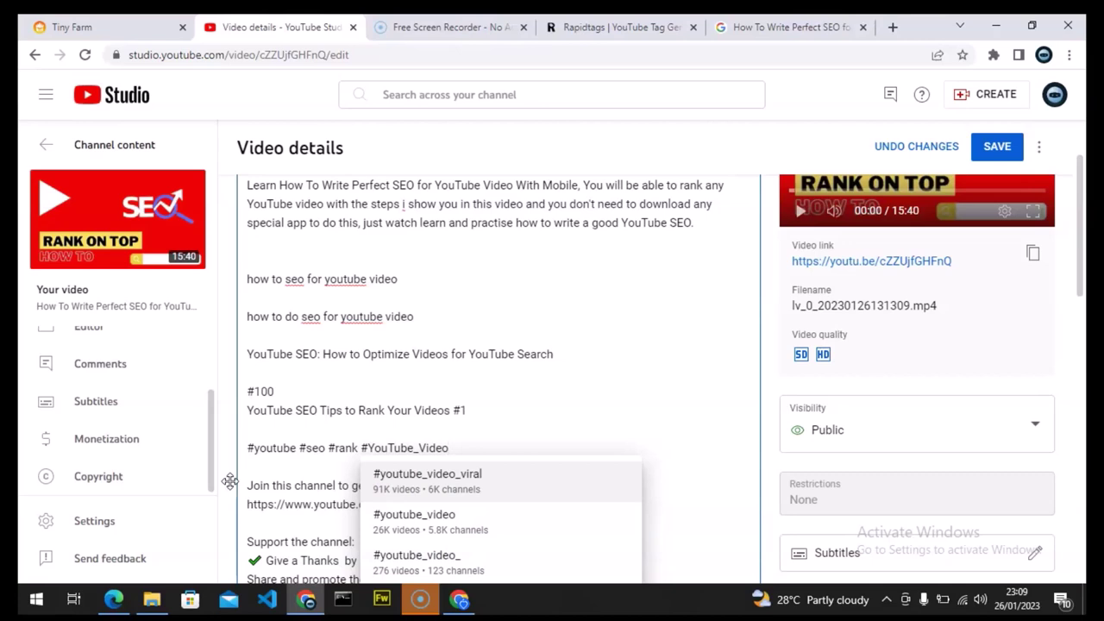
type("_SEO")
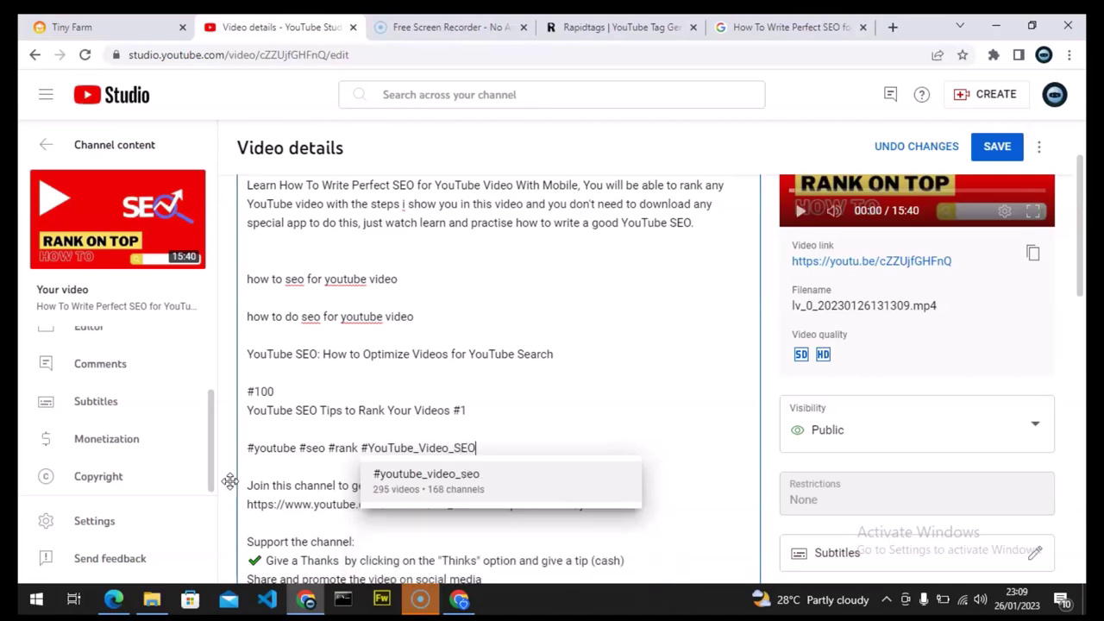
key("Return")
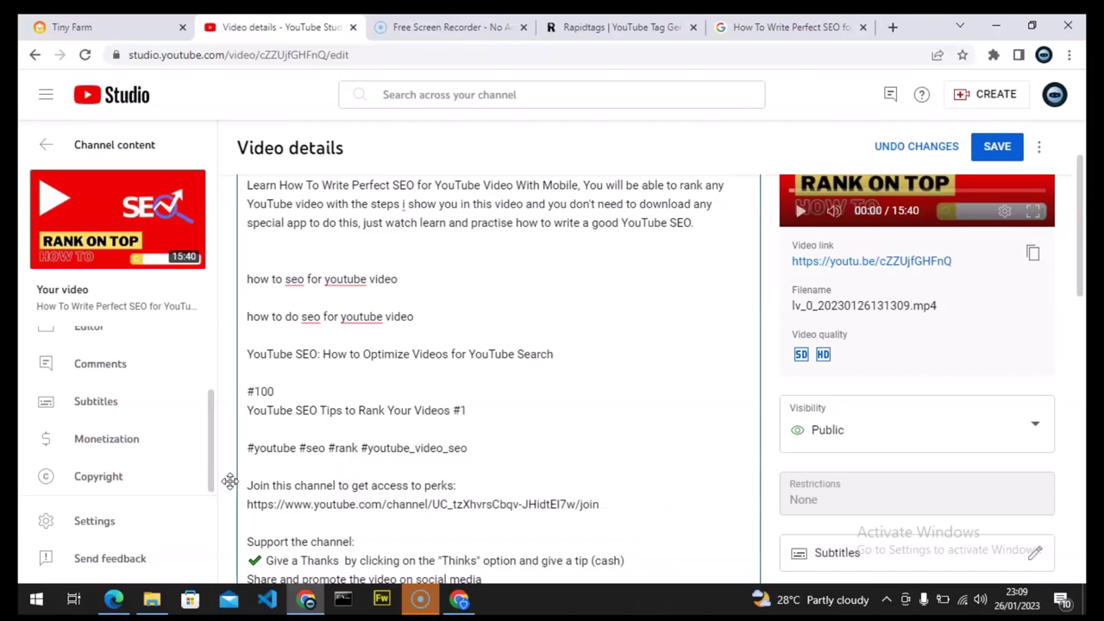
- Add the hashtag #YouTube_video_Rank after #youtube_video_seo in the description and save the video details
type("#")
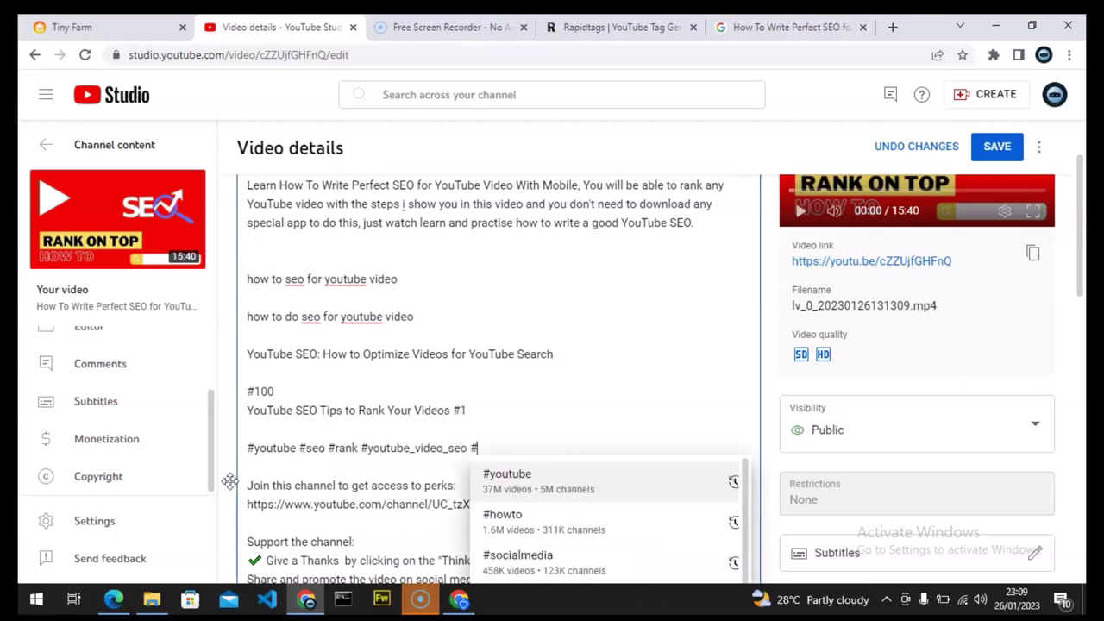
type("YouT")
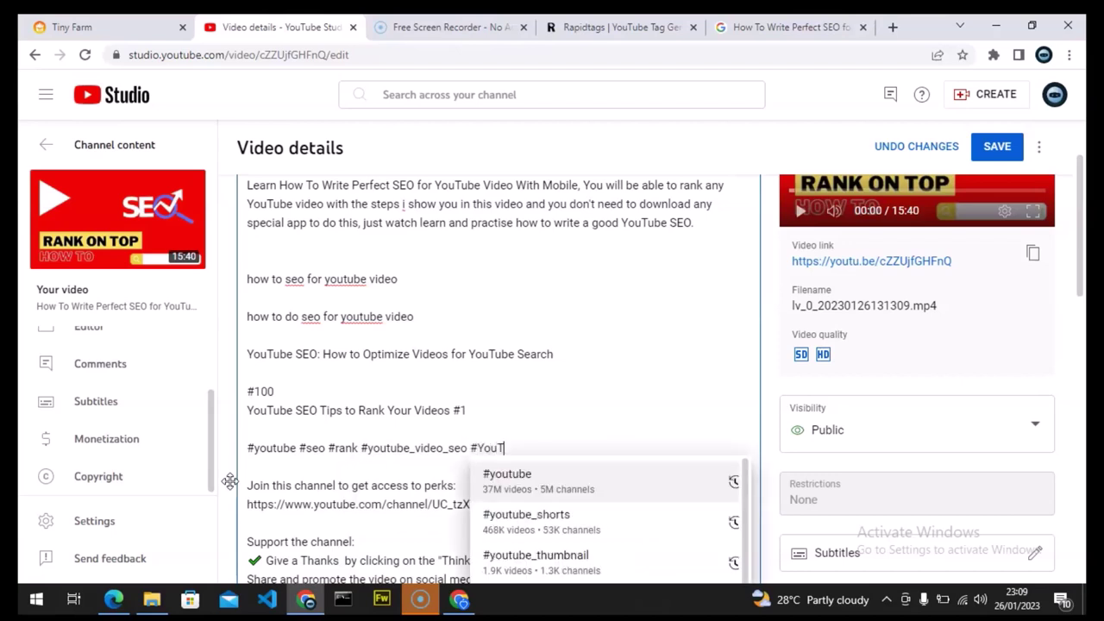
type("ube_video_")
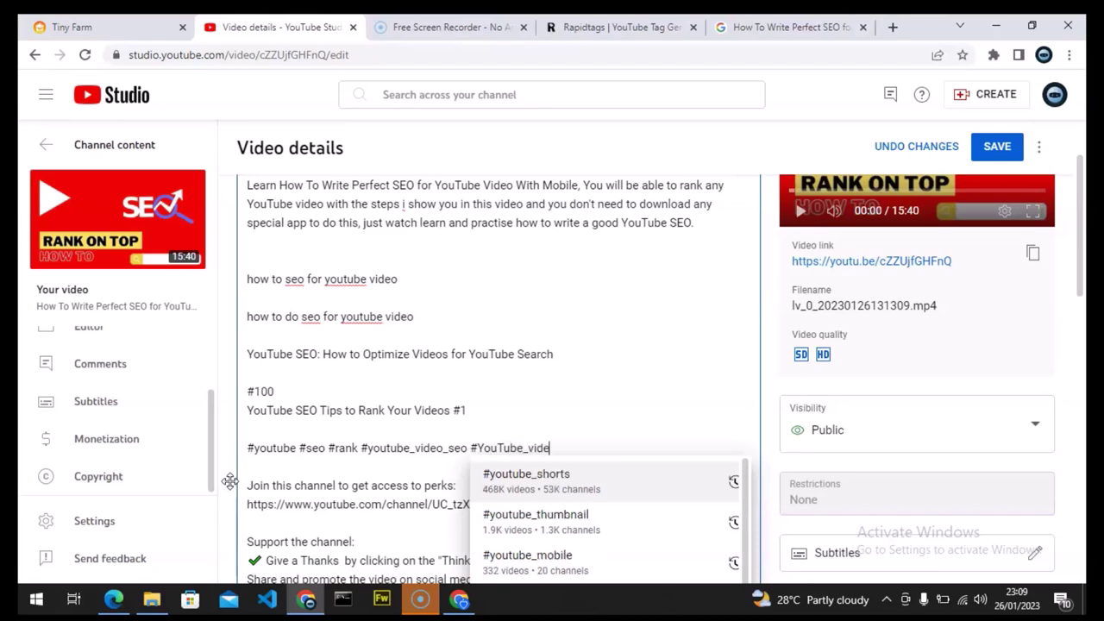
type("Rank")
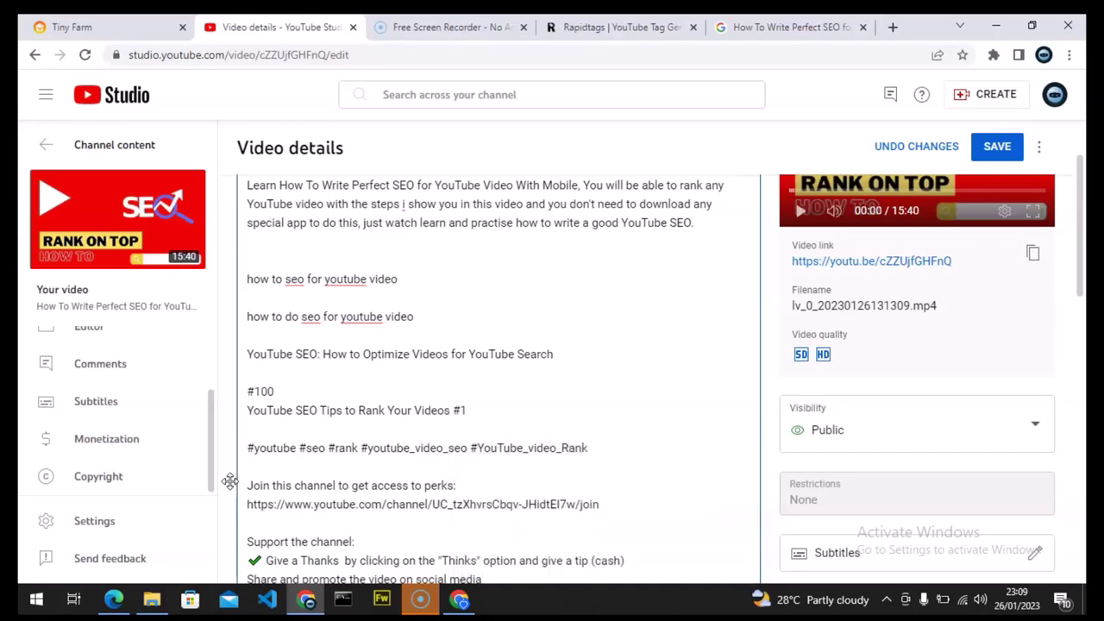
left_click(999, 148)
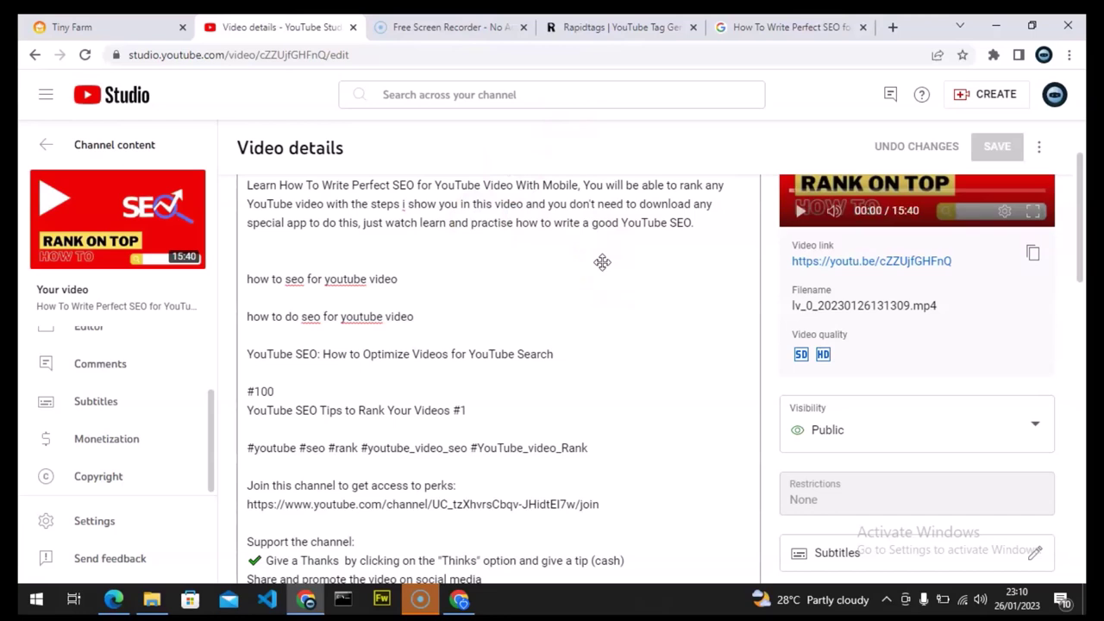
- Rerun the Google video search for "How To Write Perfect SEO for YouTube Video With Mobile" and look through the results for the video's ranking
left_click(779, 26)
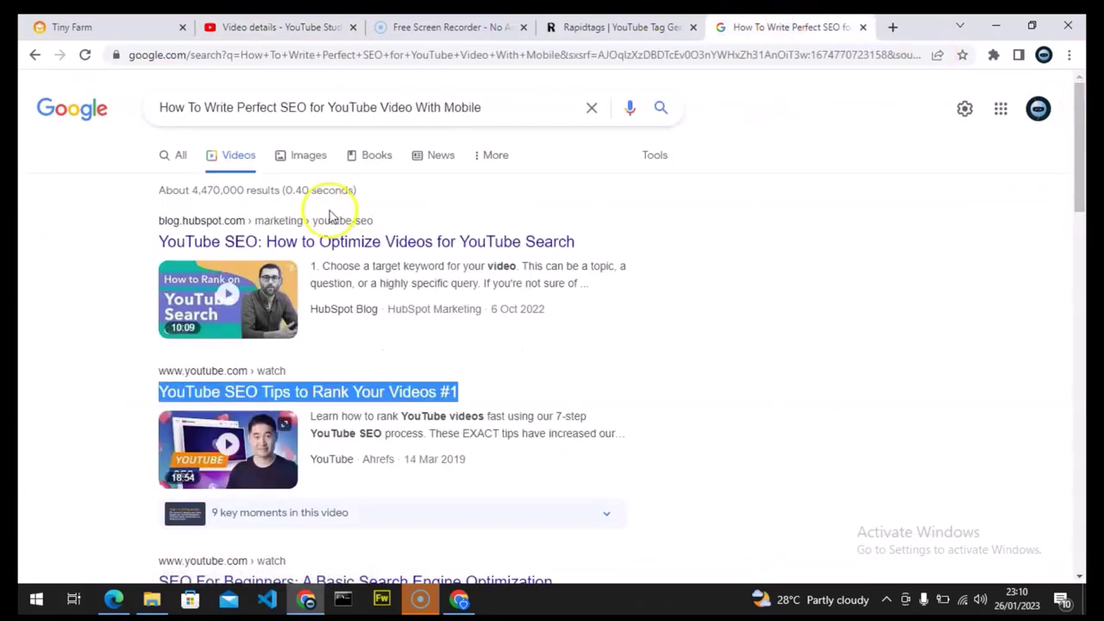
left_click(489, 97)
key("Return")
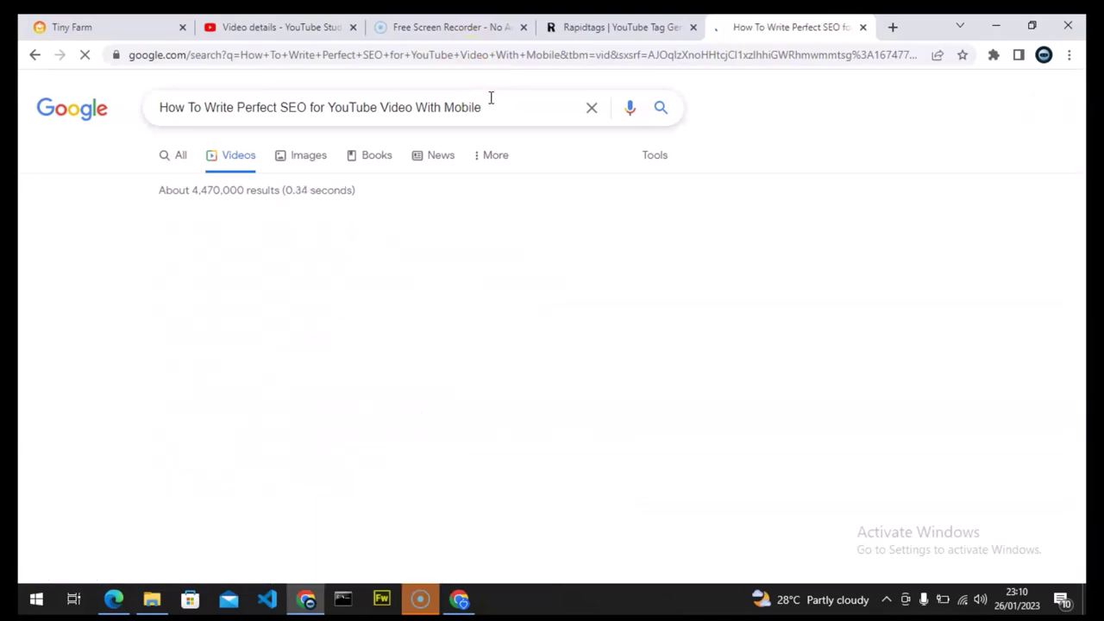
left_click_drag(1084, 189, 1086, 504)
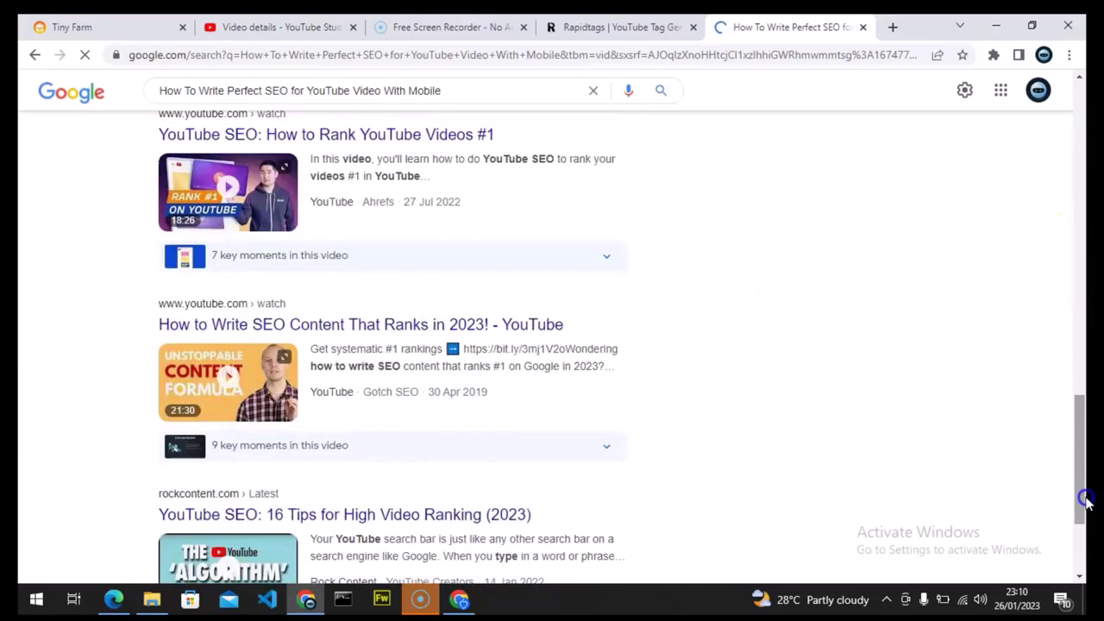
left_click_drag(1084, 416, 1083, 121)
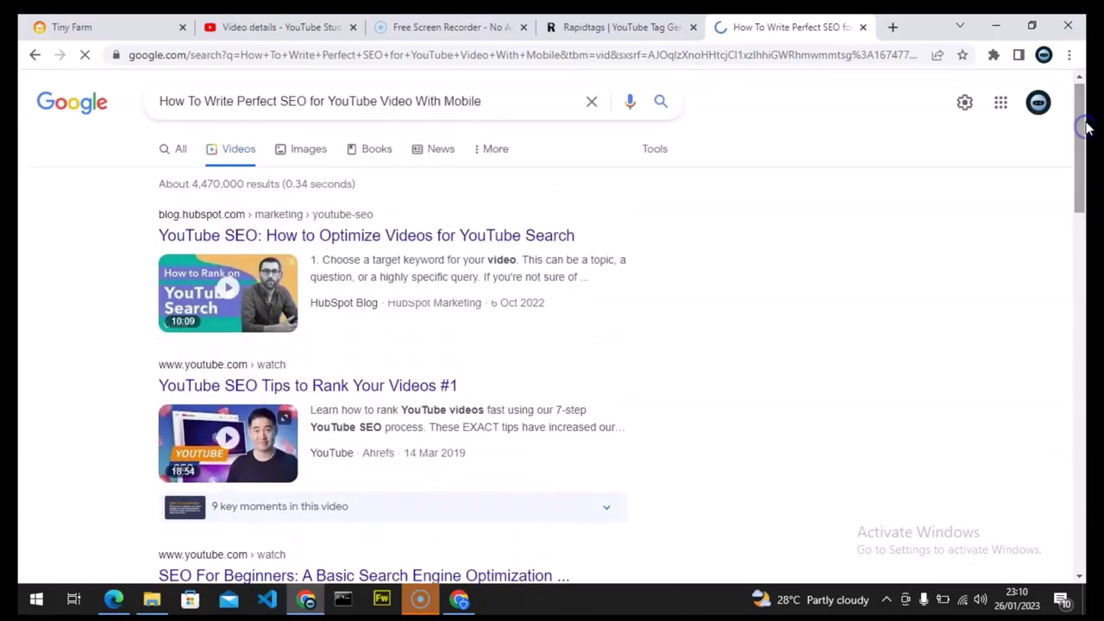